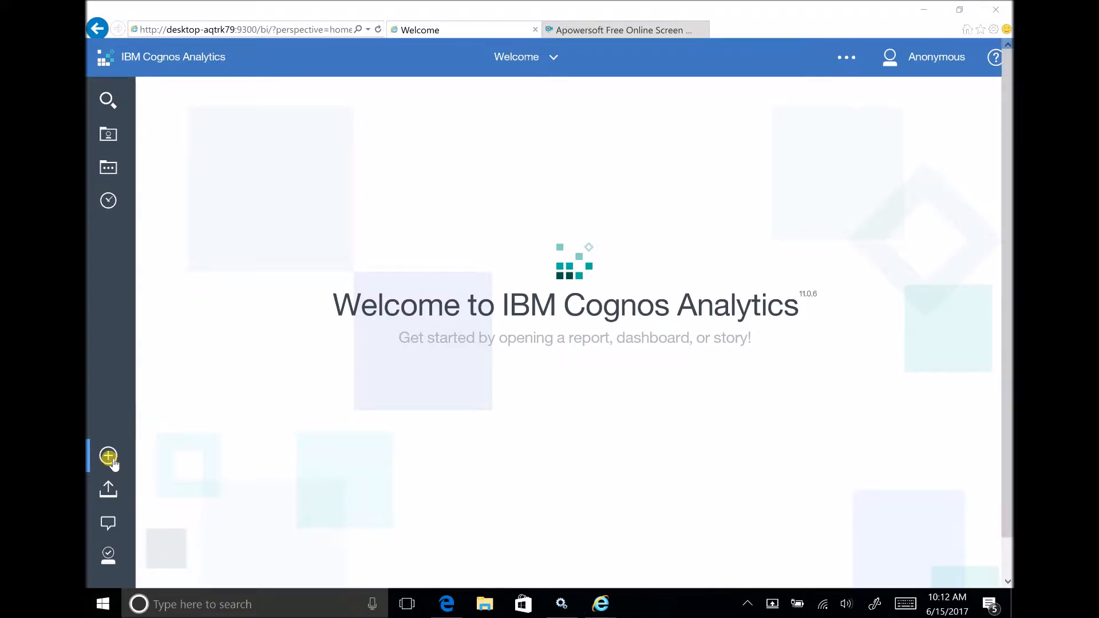
Create a new dashboard using the tabbed Freeform template.
left_click(109, 458)
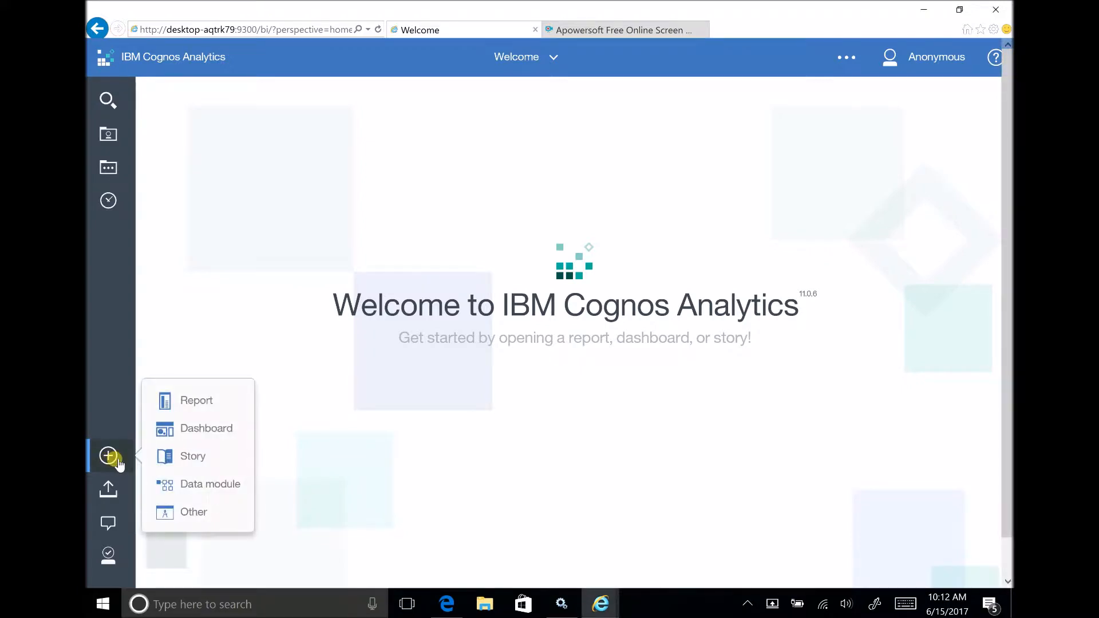
left_click(210, 429)
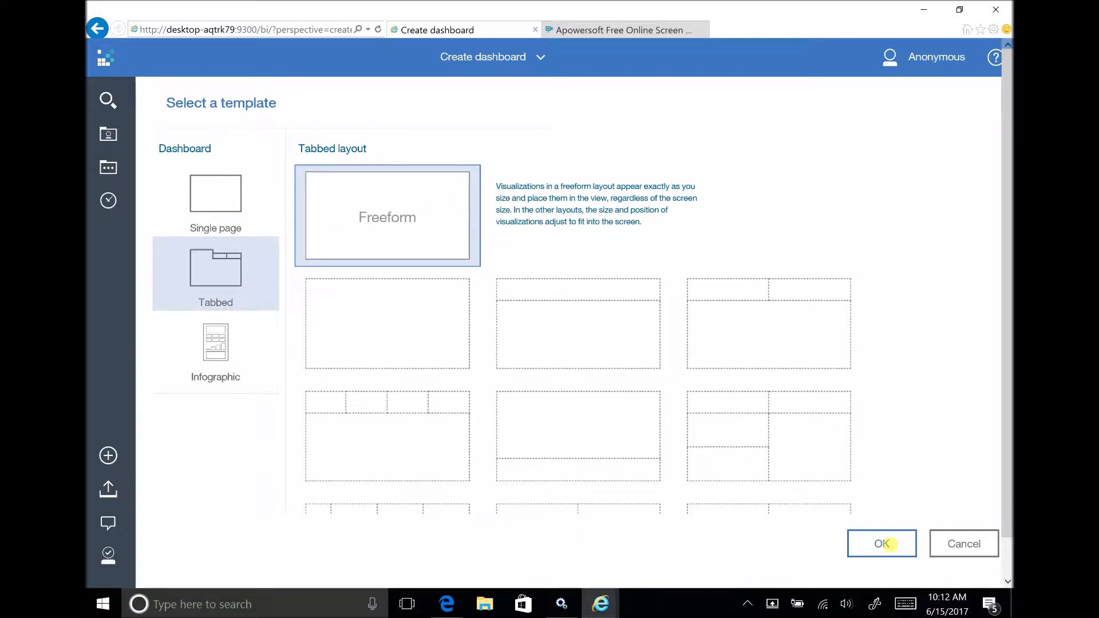
left_click(883, 544)
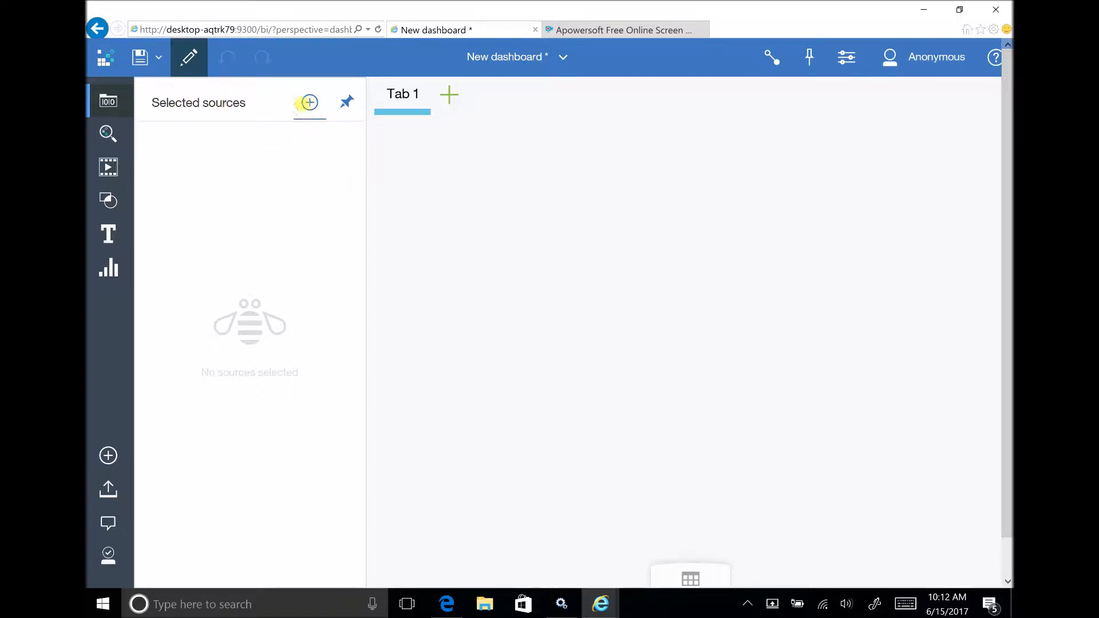
Add the Sample data module from Team content > Samples > Data as the dashboard's source.
left_click(312, 104)
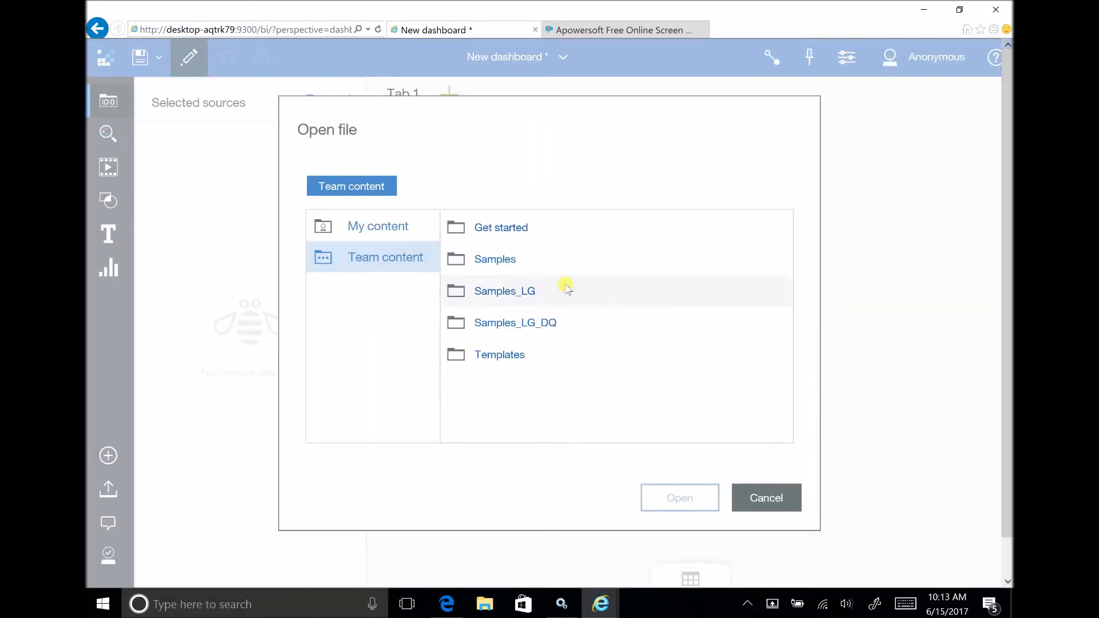
left_click(509, 258)
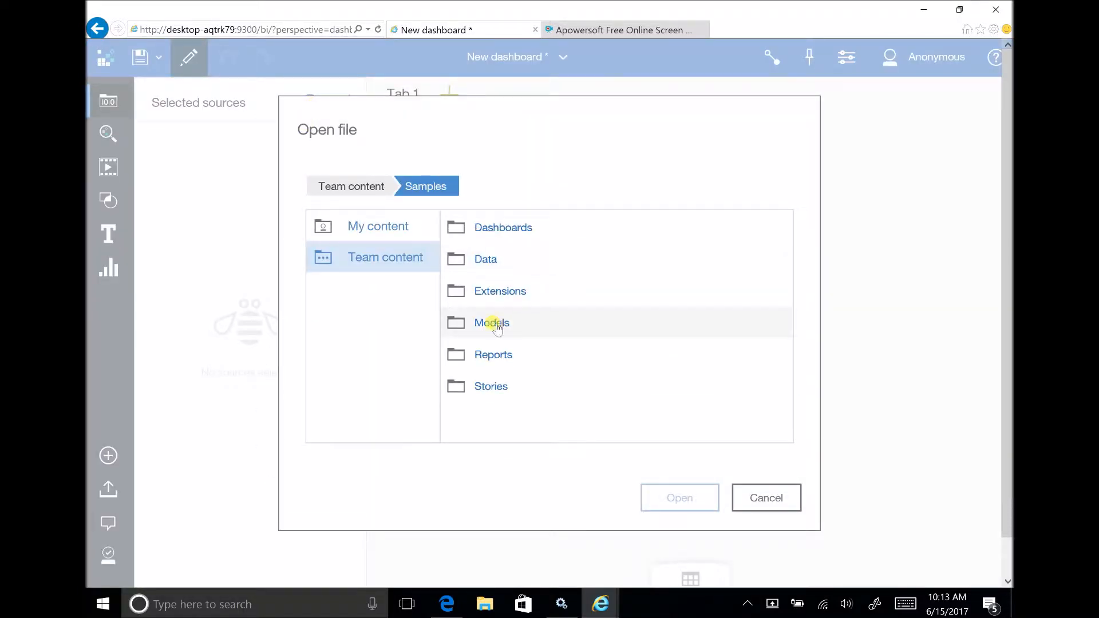
left_click(510, 261)
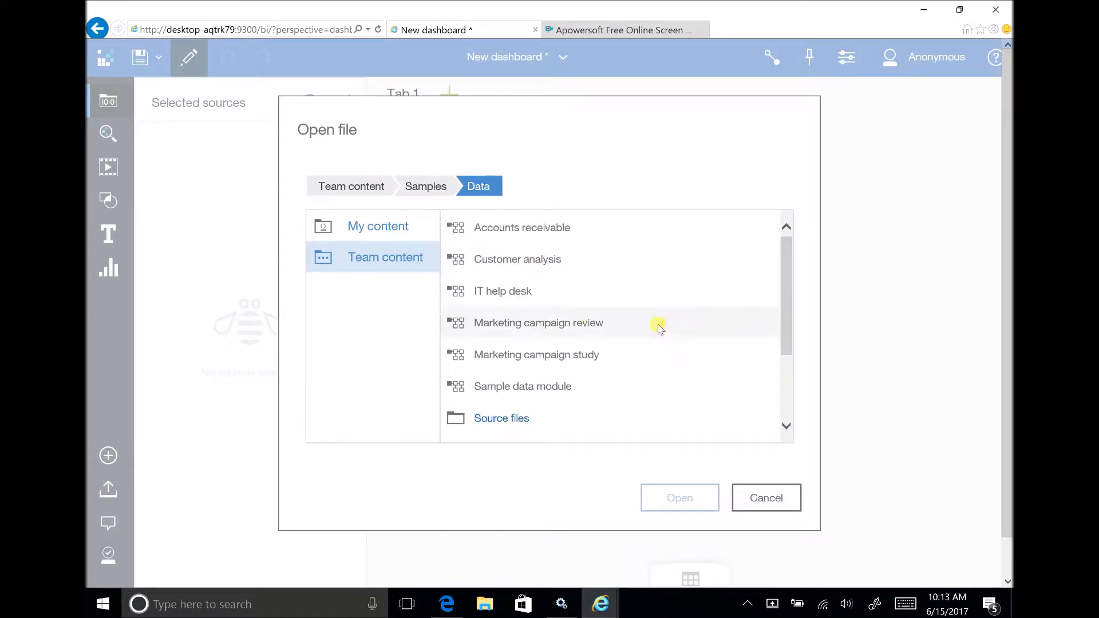
left_click(511, 390)
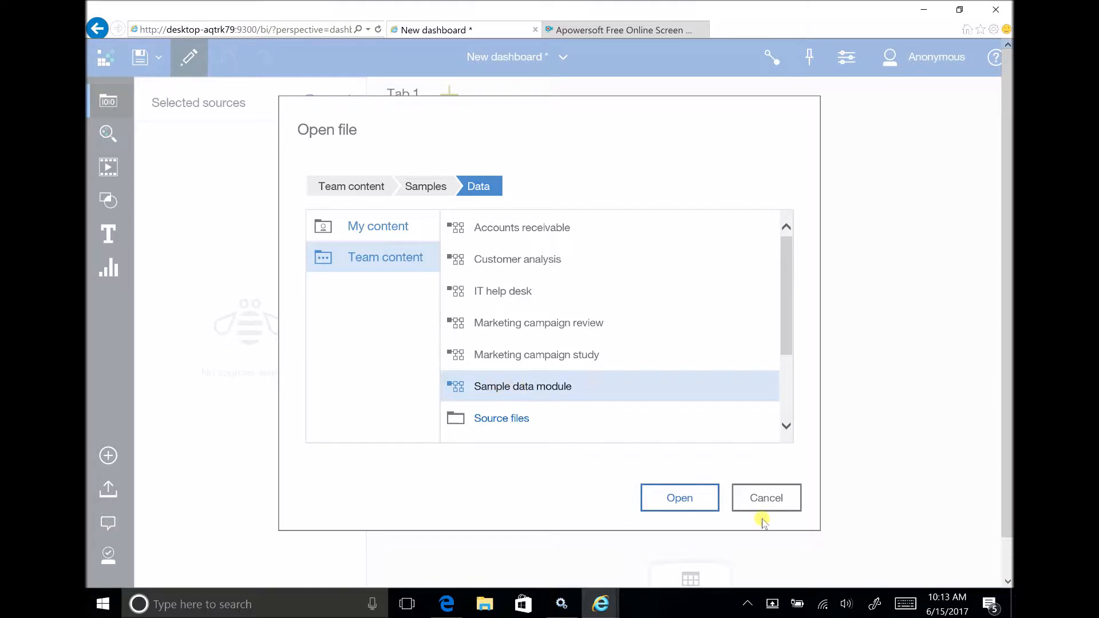
left_click(693, 504)
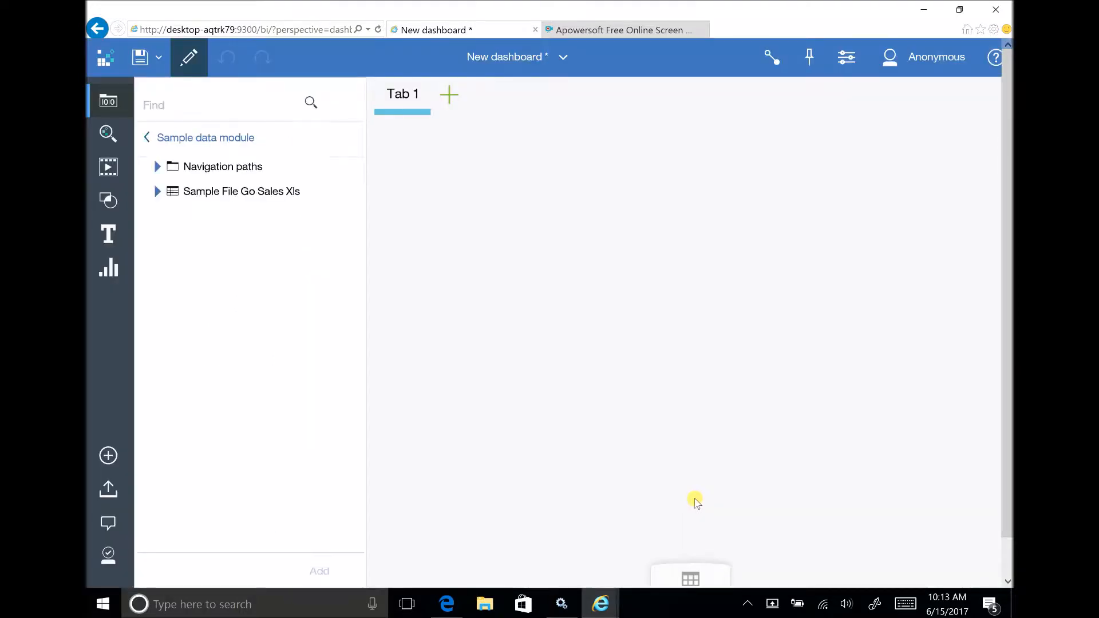
Chart Quantity by Product line from Sample File Go Sales Xls on the Tab 1 canvas and shift the chart upward.
left_click(158, 192)
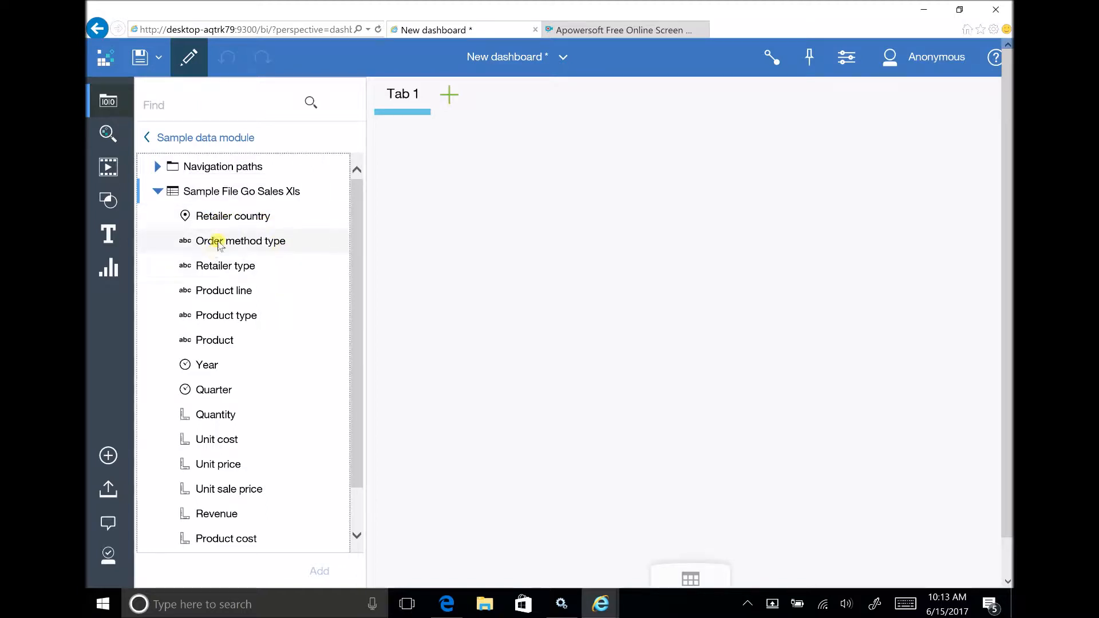
left_click(223, 292)
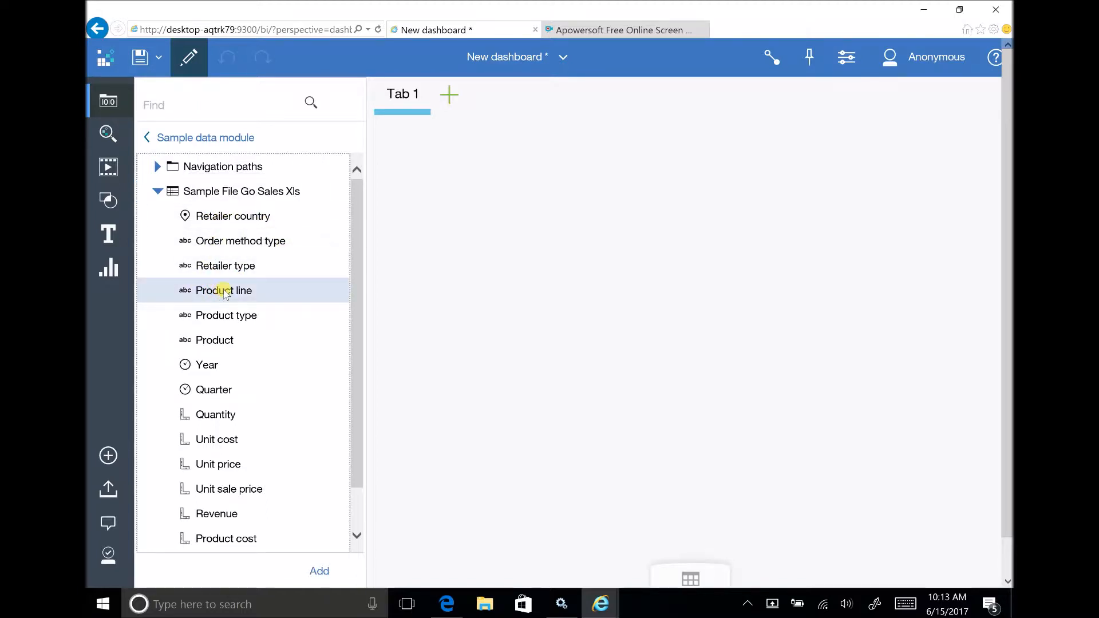
left_click(229, 418)
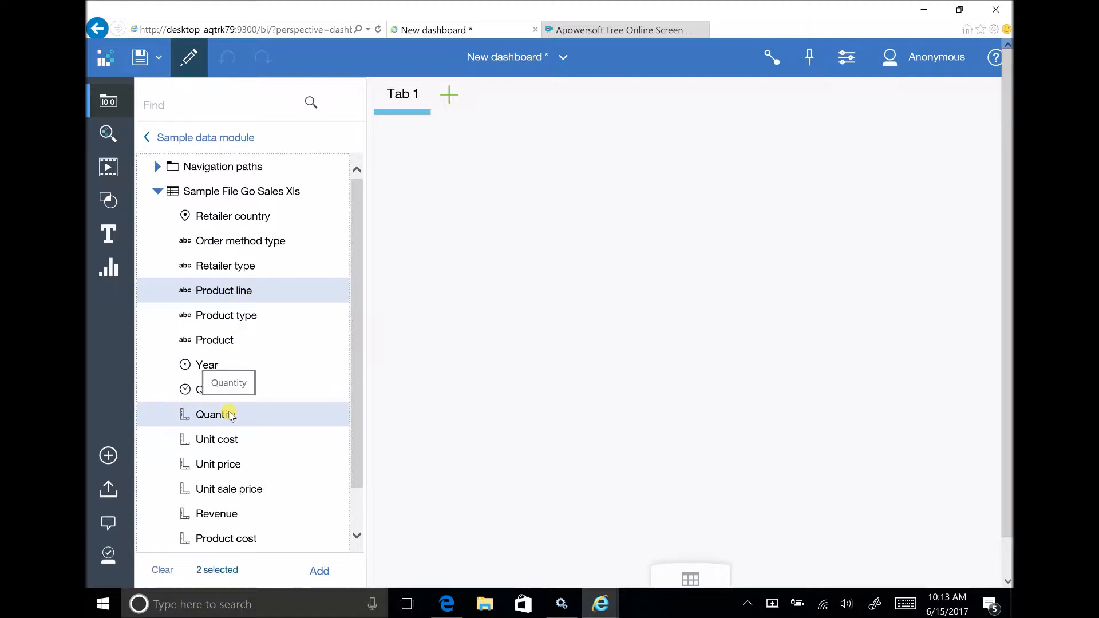
left_click_drag(229, 415, 573, 309)
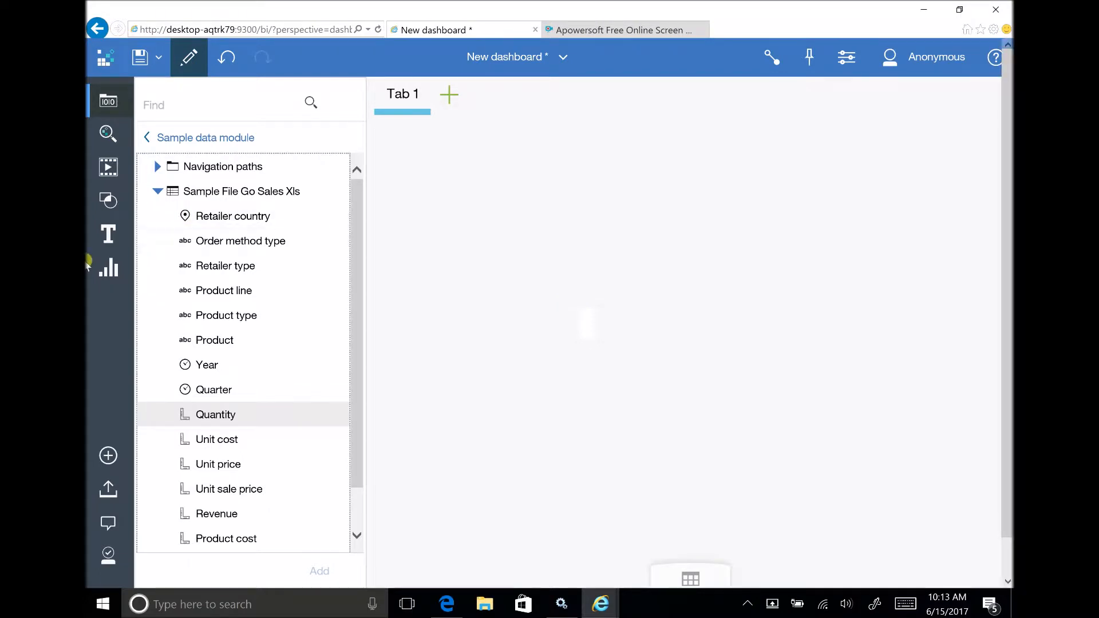
left_click(240, 297)
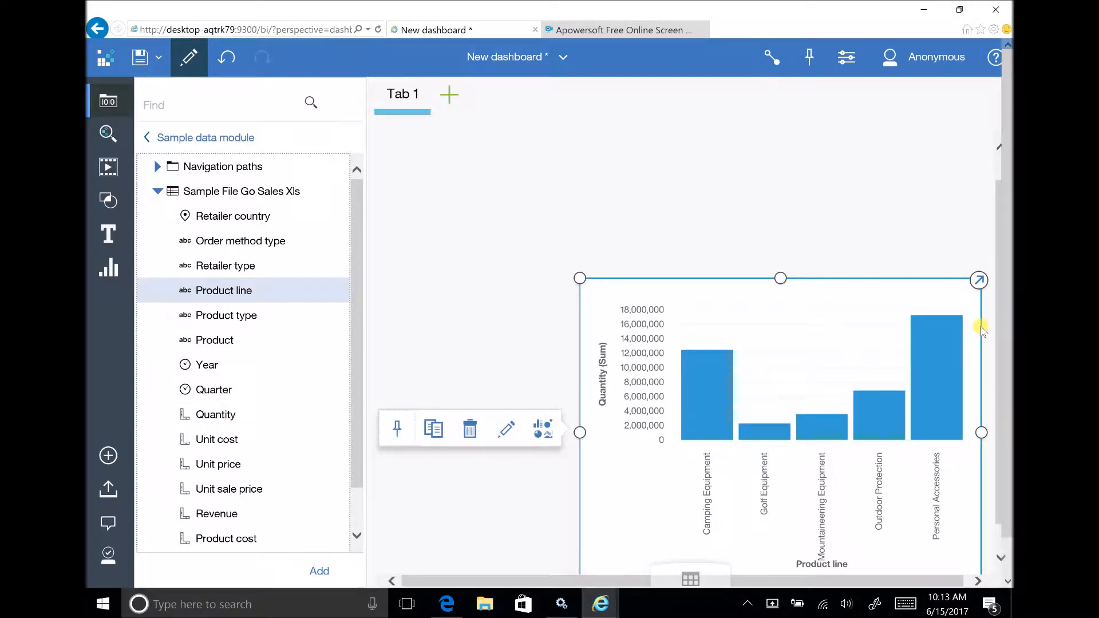
left_click_drag(814, 262, 849, 184)
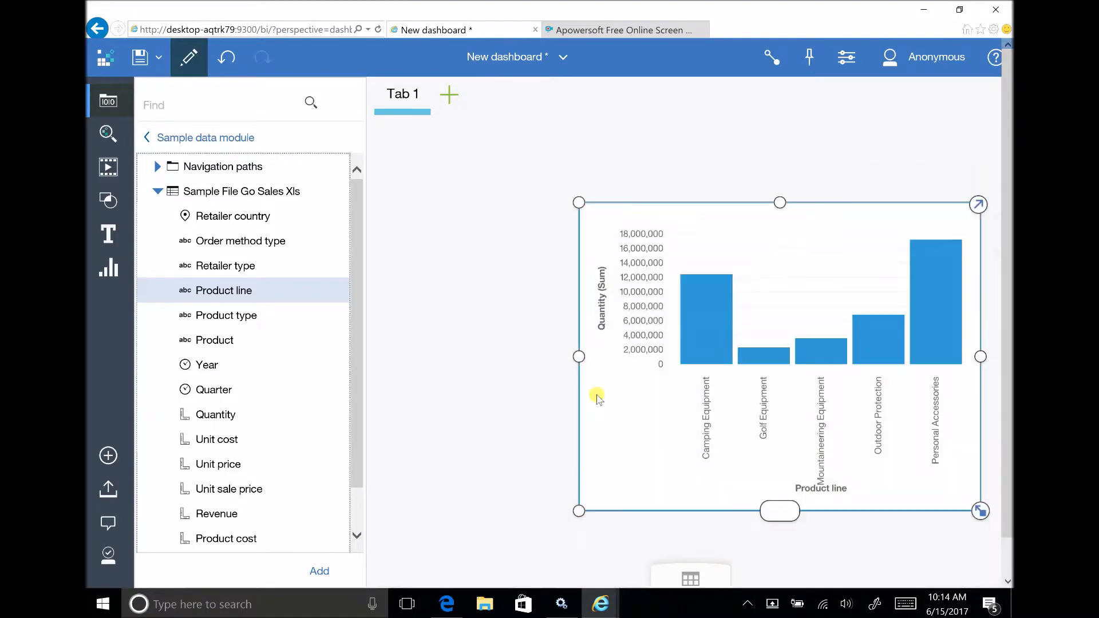
Preview the source's data rows in the data grid, close it, and move the chart to the canvas's upper-left area.
left_click(578, 358)
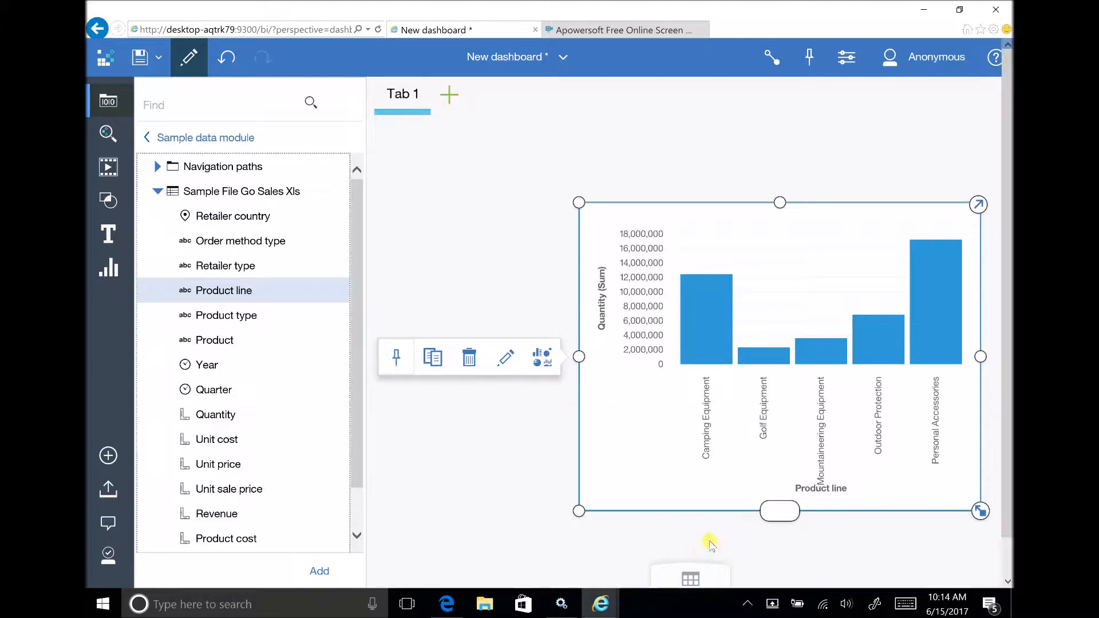
left_click(691, 575)
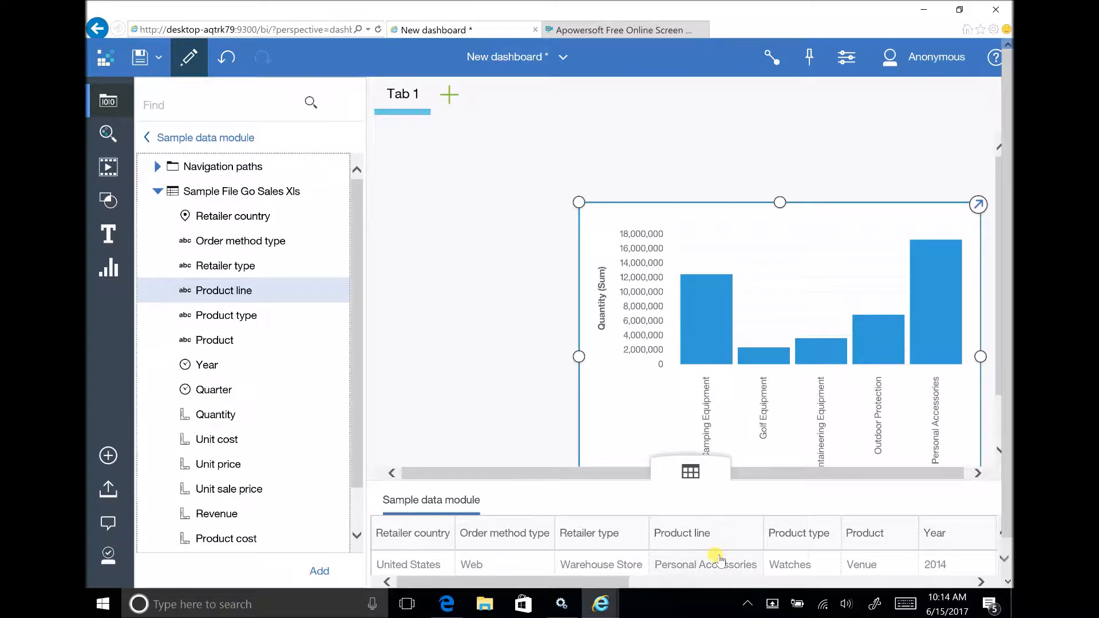
left_click(694, 470)
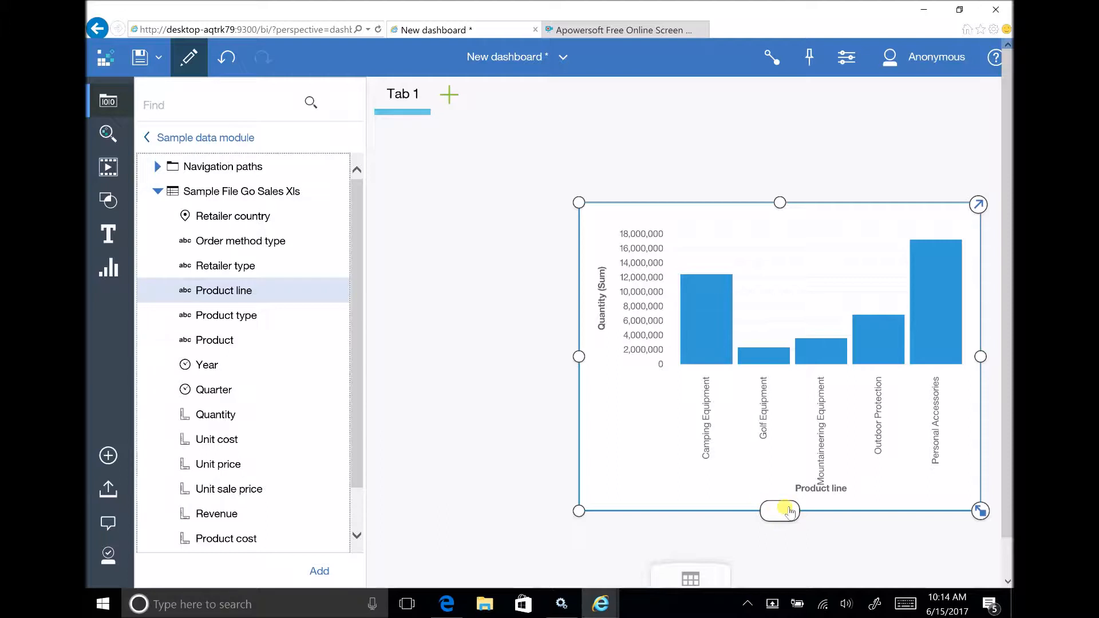
left_click_drag(635, 198, 682, 265)
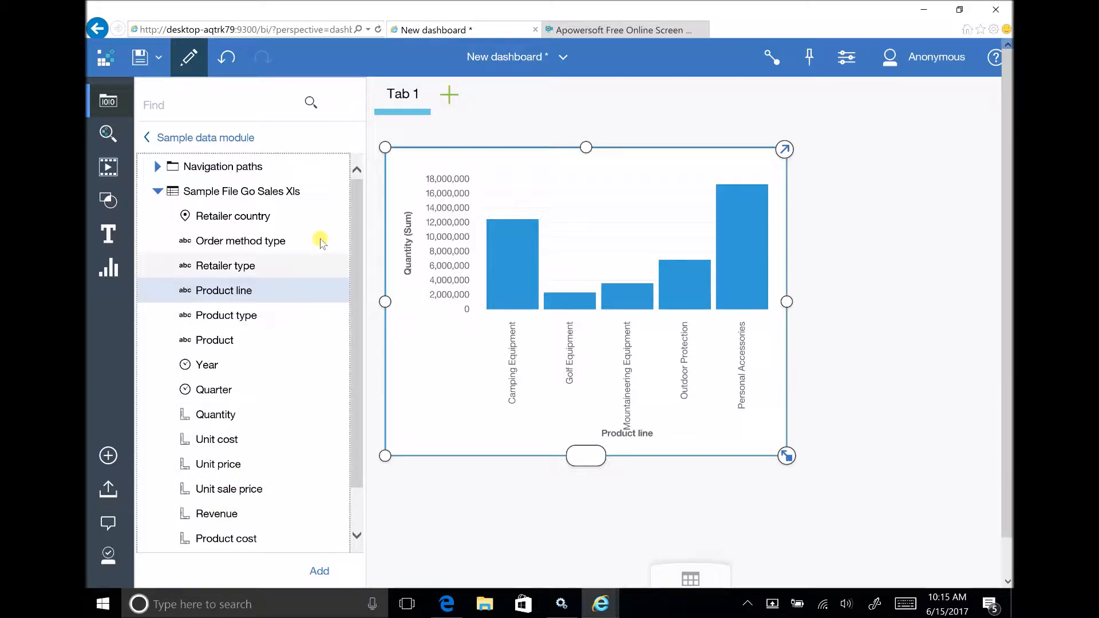
Look through the media, shapes, text styles and visualization types that can be added to the dashboard.
left_click(107, 131)
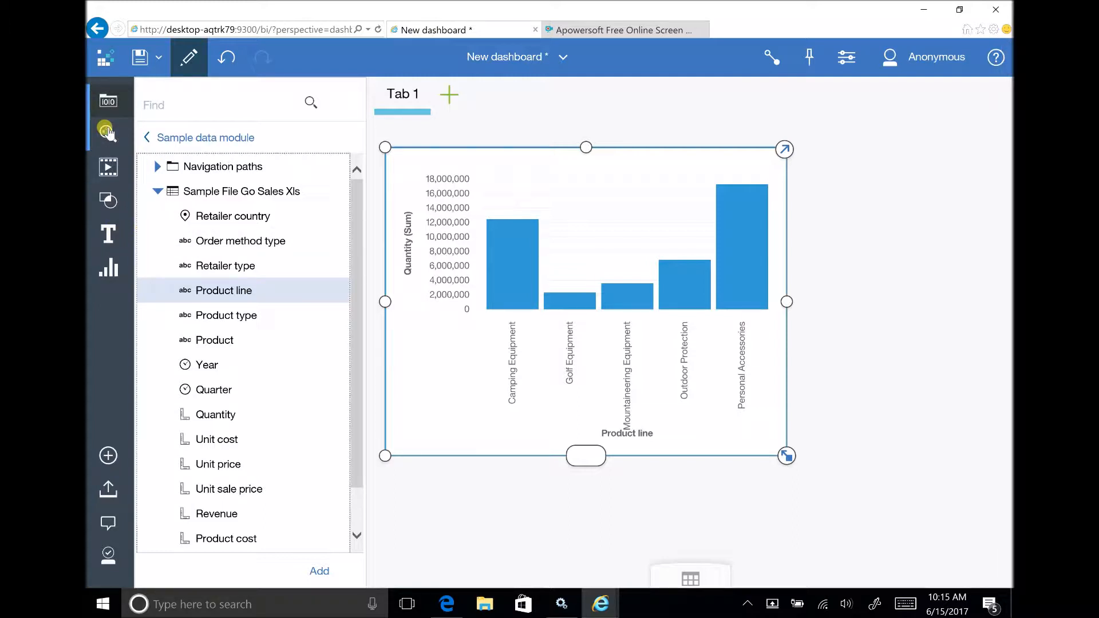
left_click(113, 170)
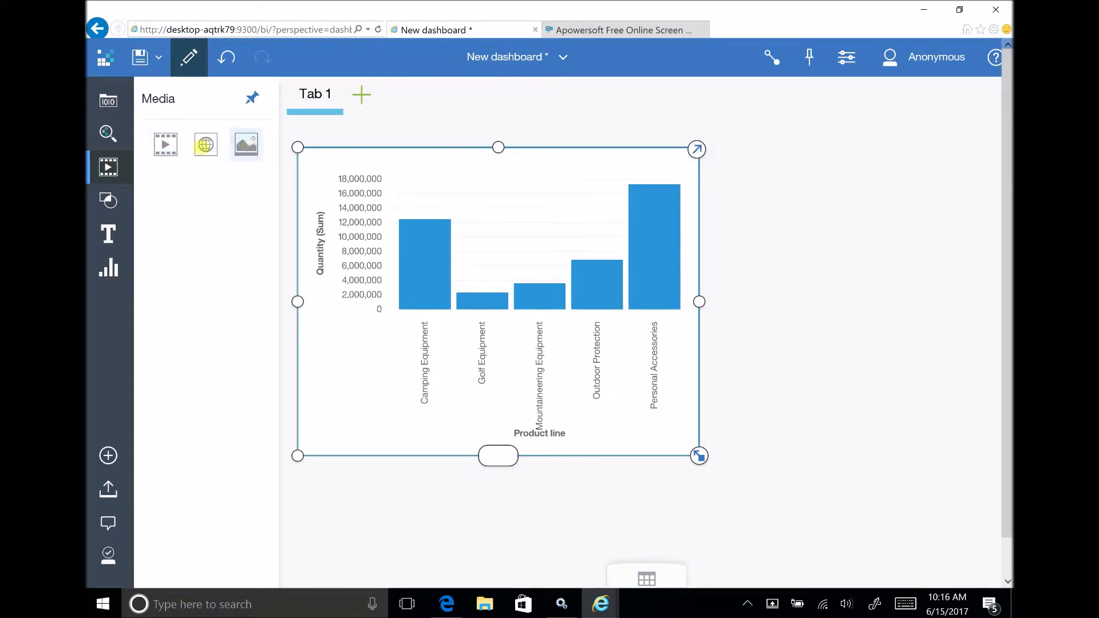
left_click(110, 202)
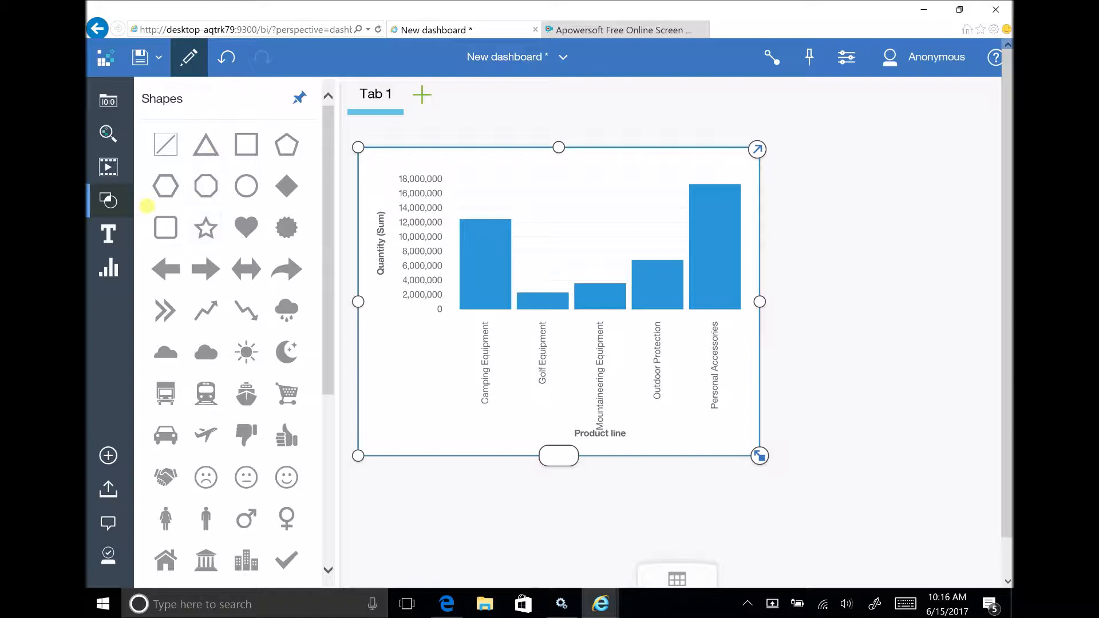
left_click(110, 234)
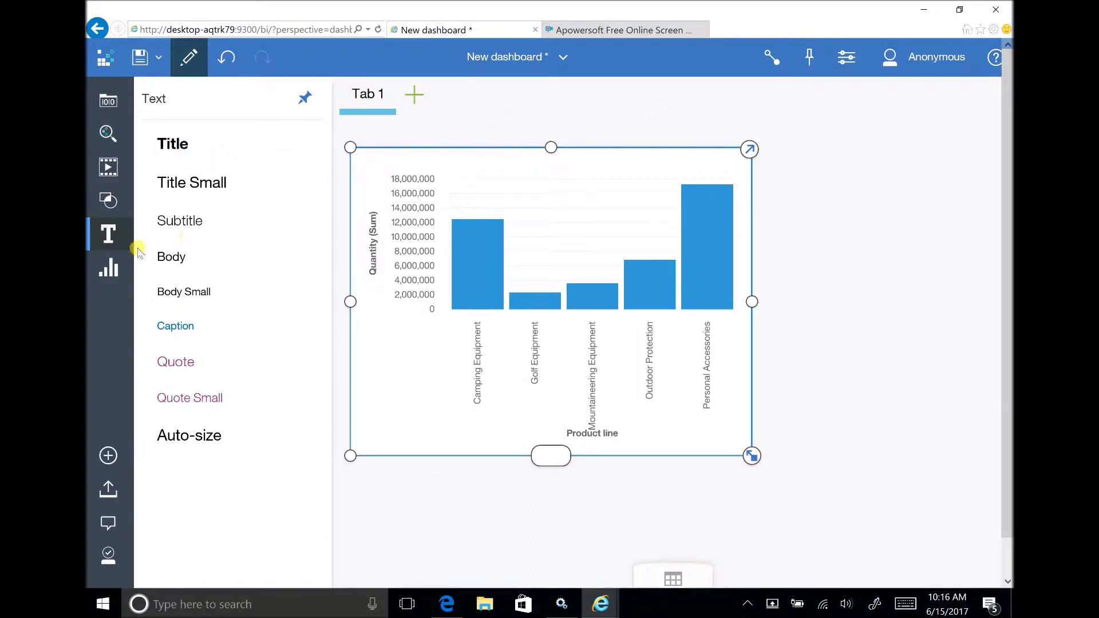
left_click(110, 271)
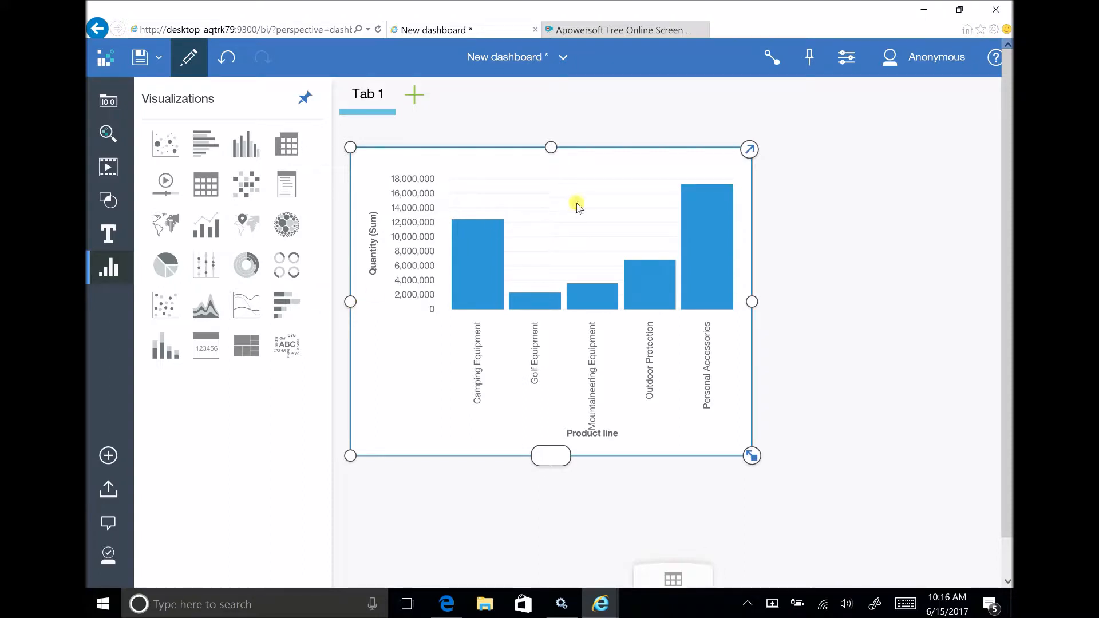
left_click(110, 267)
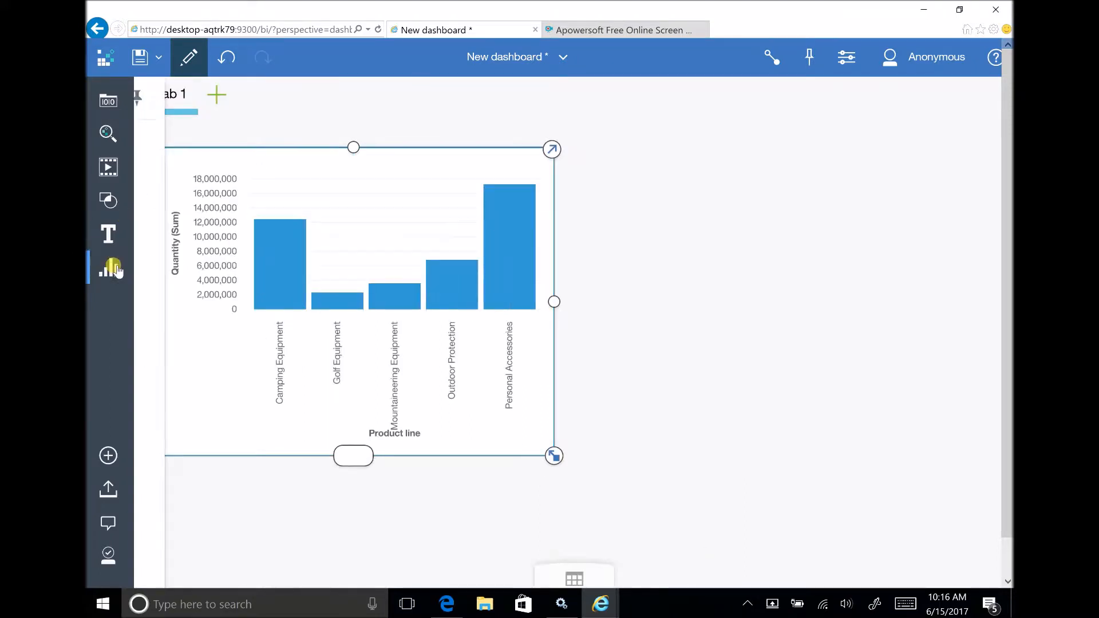
Move the column chart toward the middle of the canvas and display its action toolbar.
left_click_drag(435, 172, 555, 191)
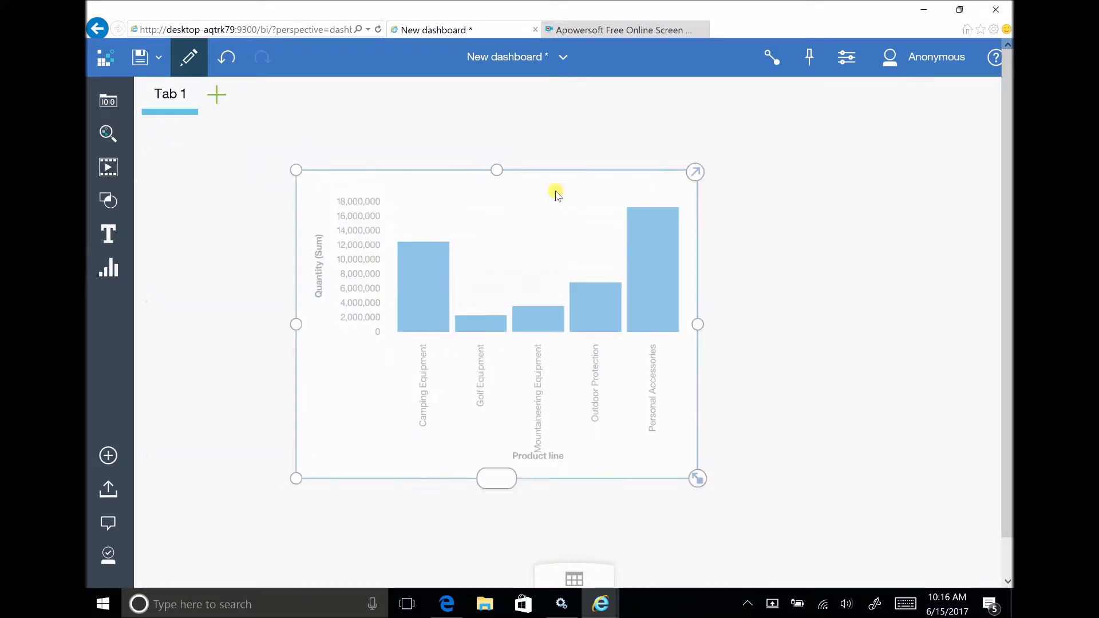
left_click(296, 324)
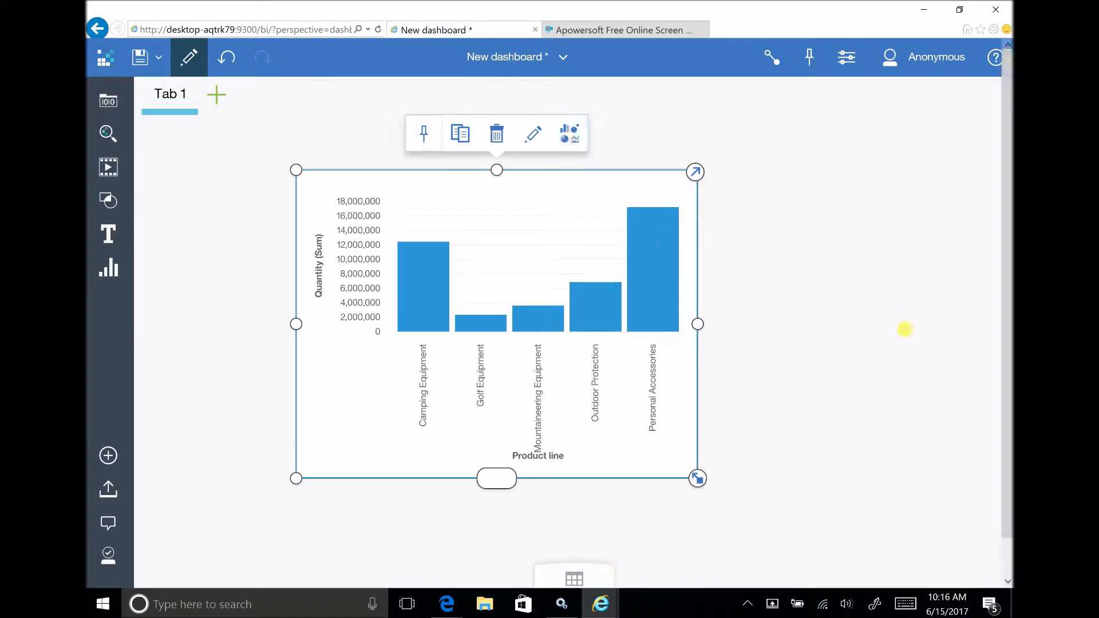
left_click(698, 480)
left_click(424, 422)
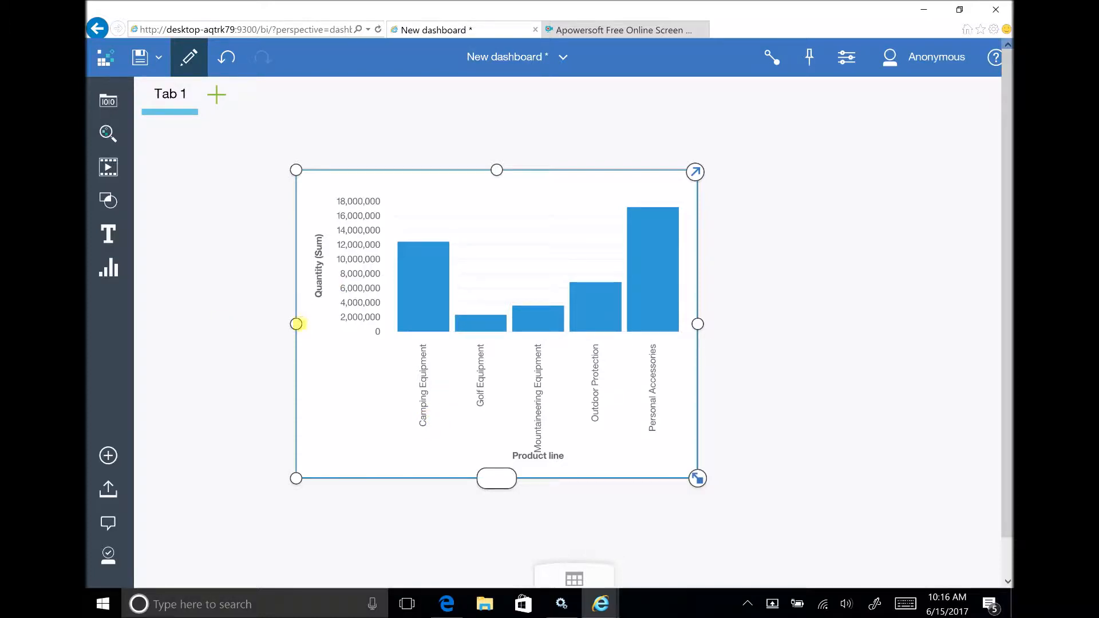
left_click(296, 324)
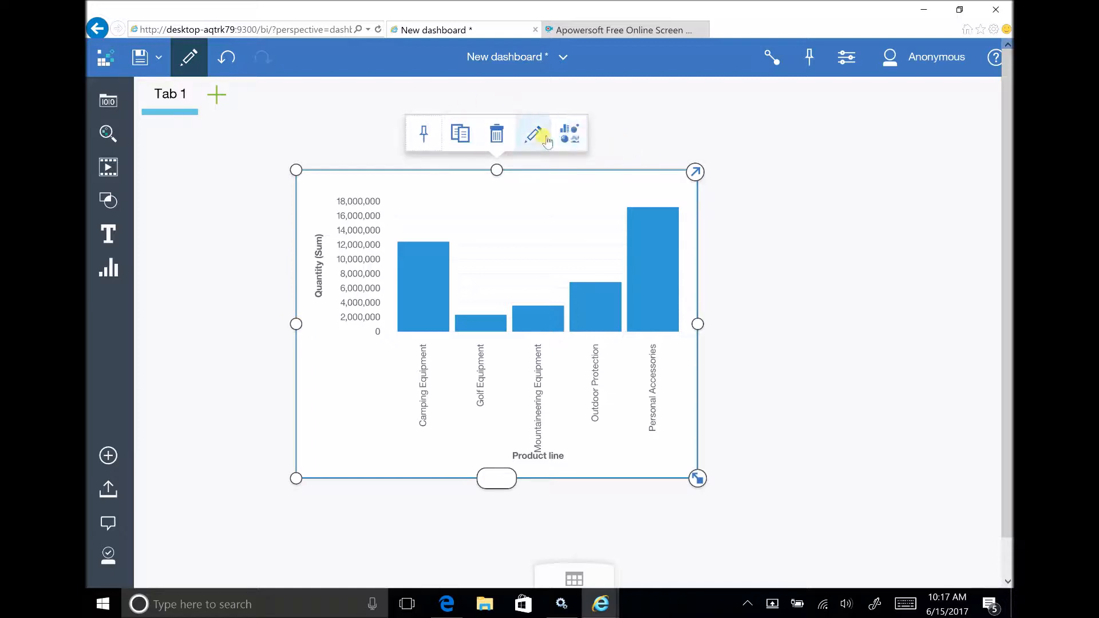
Examine the chart's pin and copy actions and open its visualization properties.
left_click(422, 138)
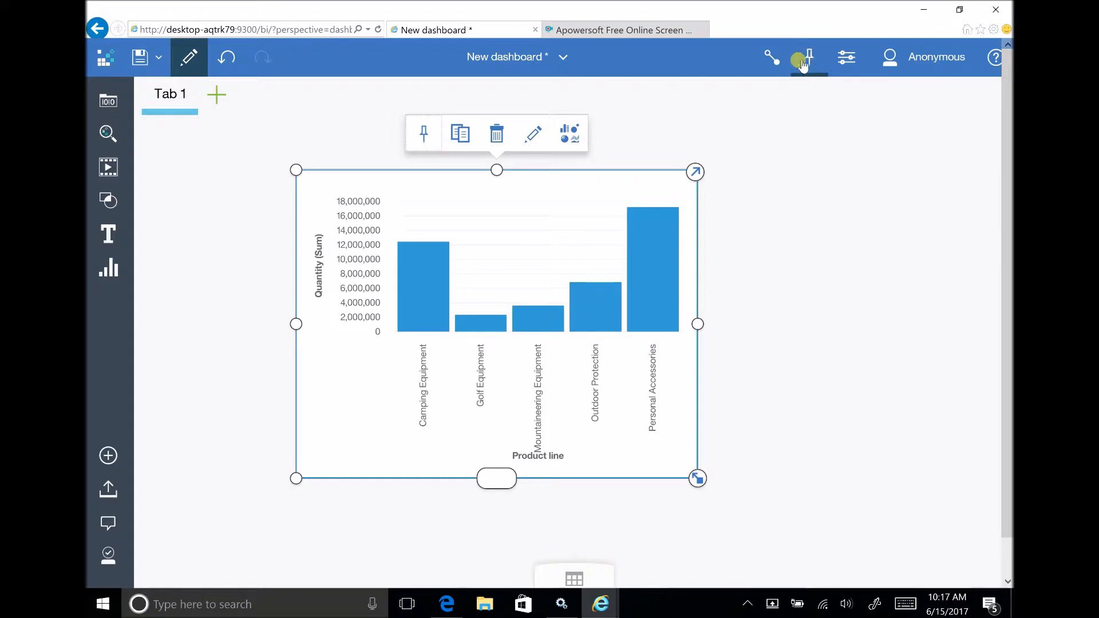
left_click(462, 134)
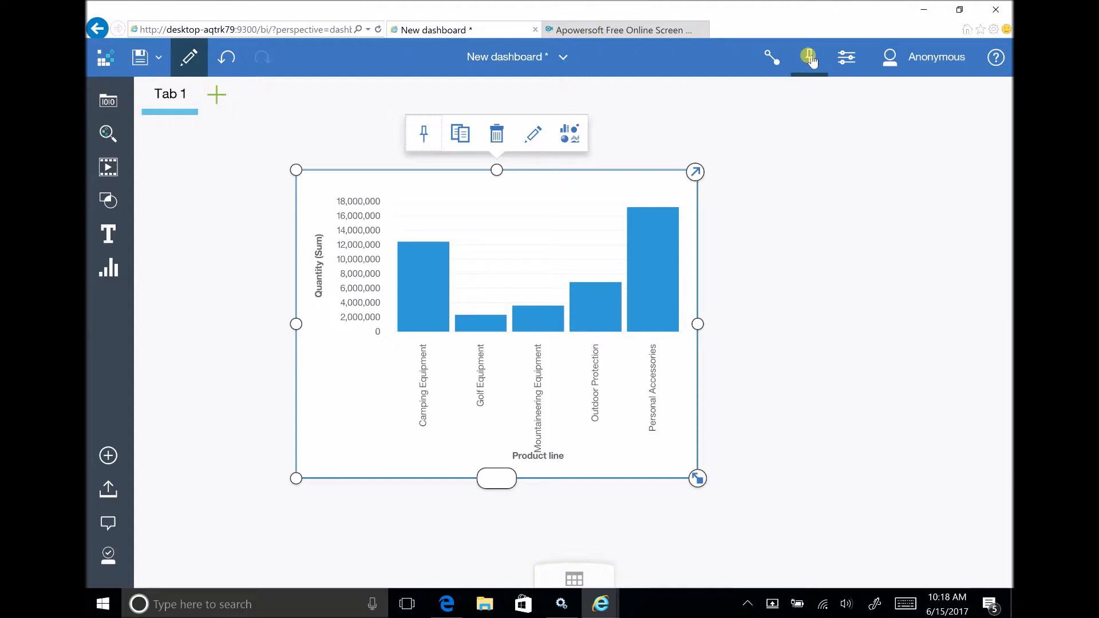
left_click(847, 58)
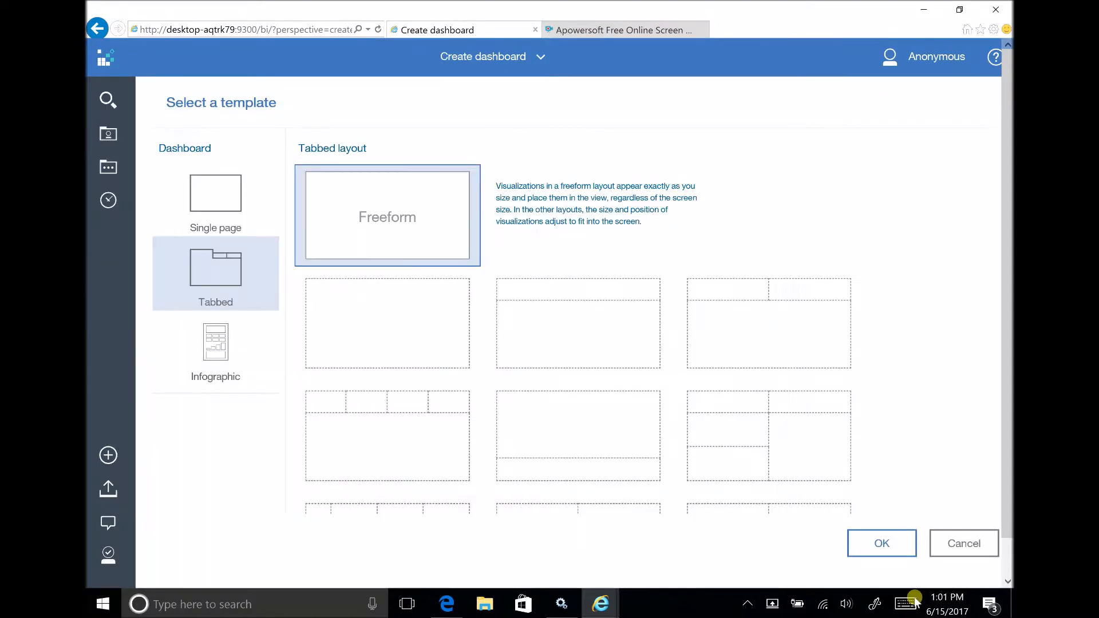
Add the Sample data module from Team content > Samples > Data as the new dashboard's source.
left_click(882, 544)
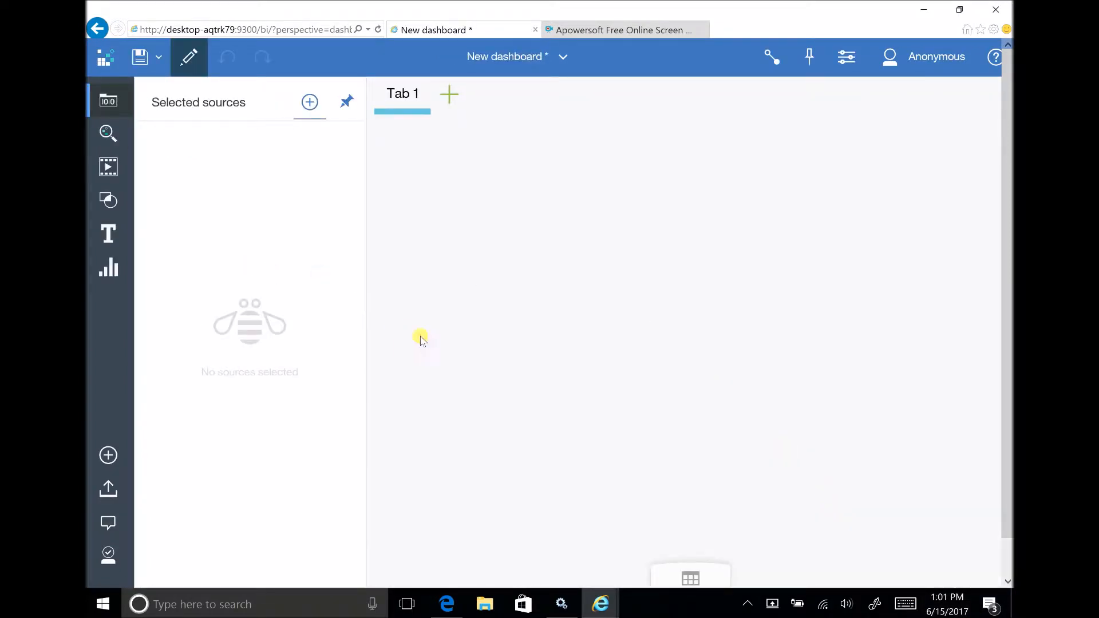
left_click(310, 102)
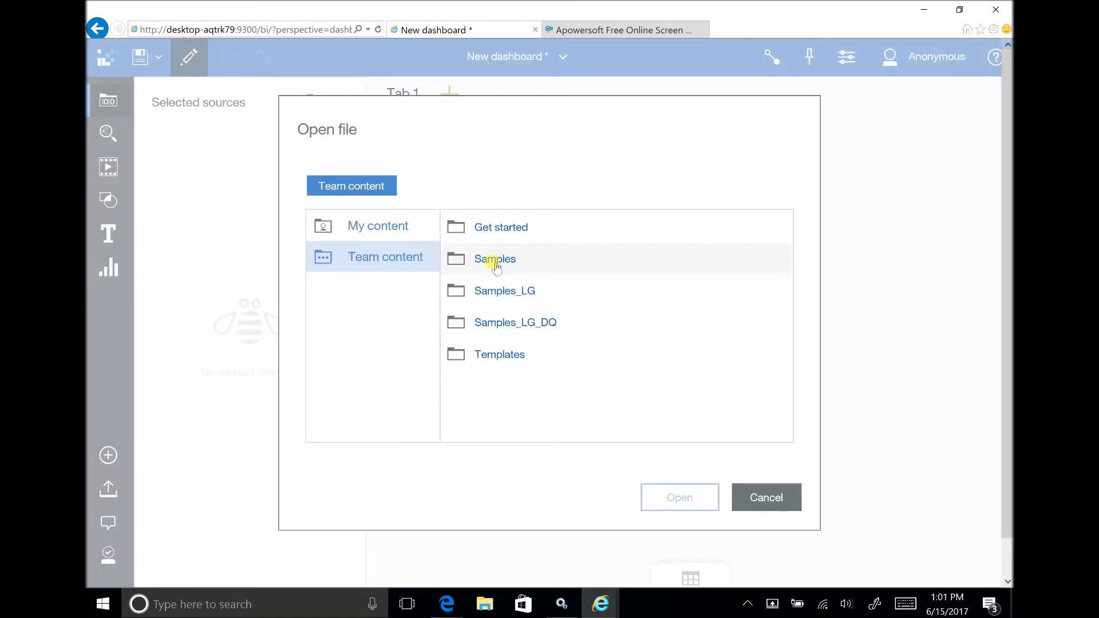
left_click(492, 260)
left_click(493, 261)
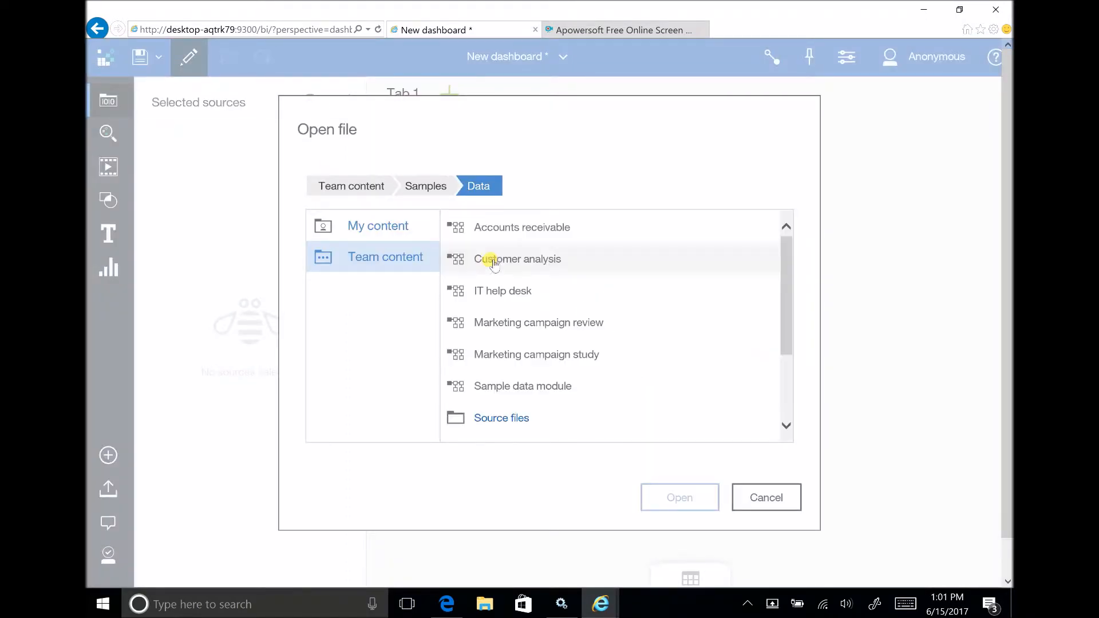
left_click(507, 387)
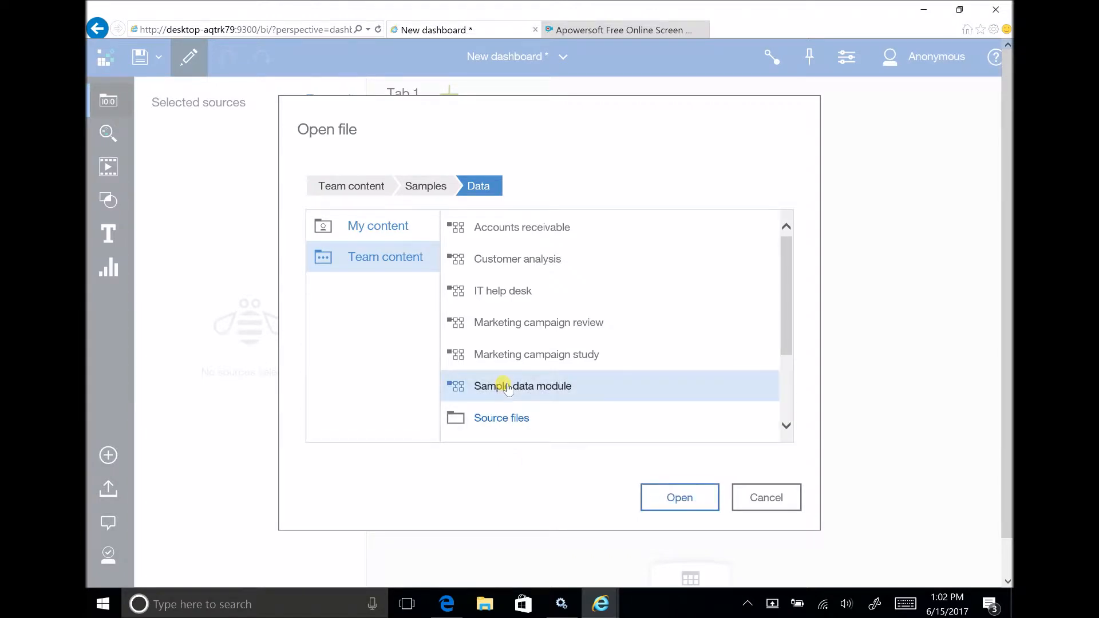
left_click(686, 501)
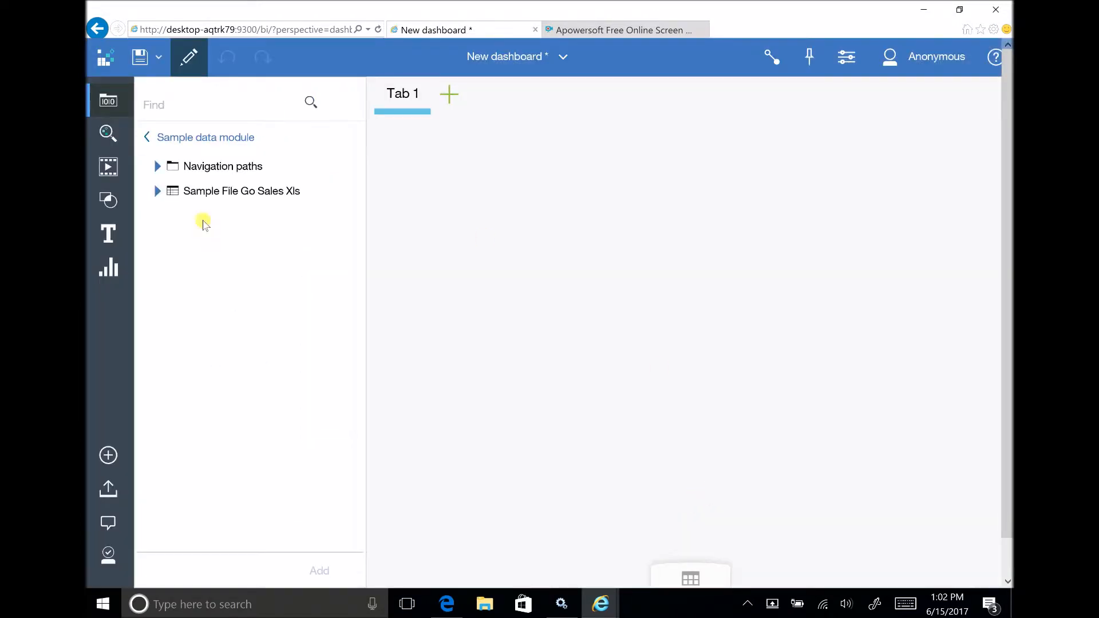
Create a map of Revenue by Retailer country from Sample File Go Sales Xls and move it fully into view on the canvas.
left_click(154, 189)
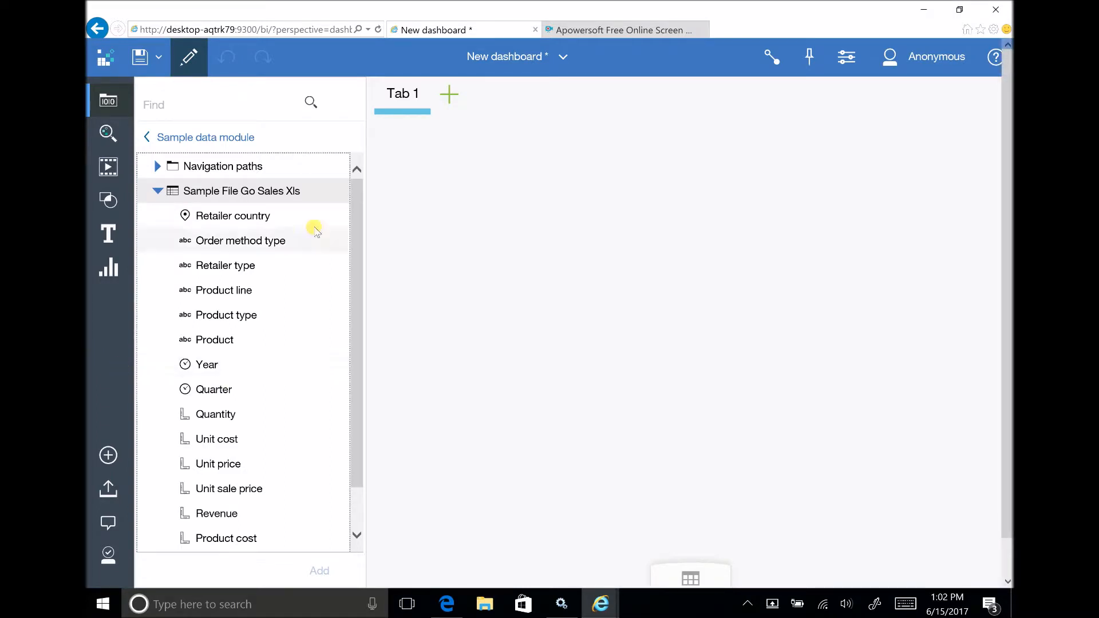
left_click(260, 219)
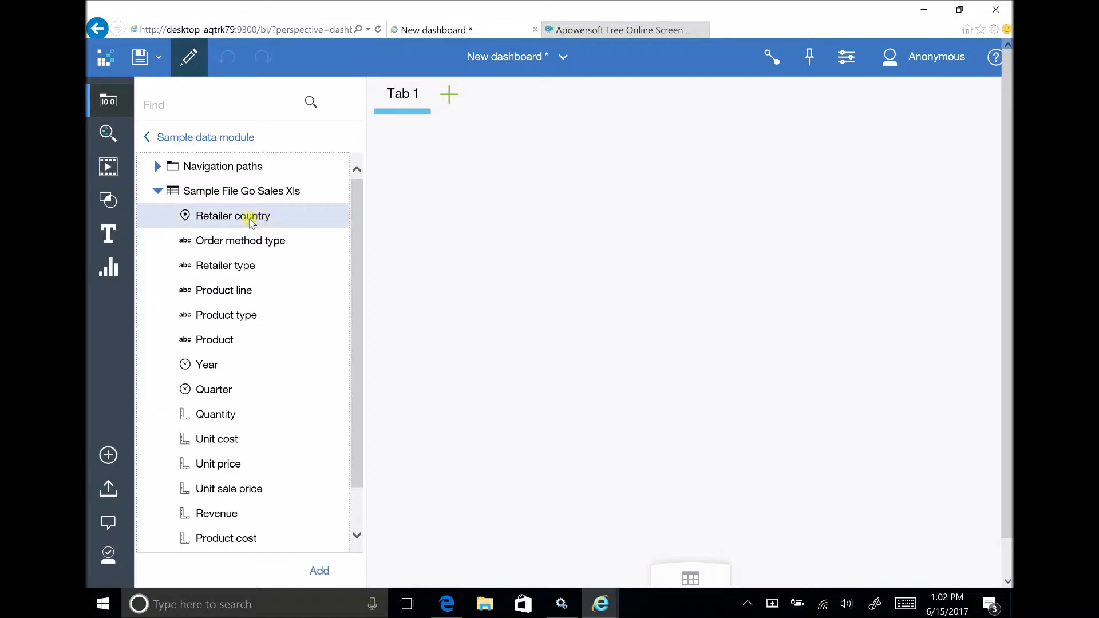
left_click(228, 517)
left_click_drag(228, 517, 605, 237)
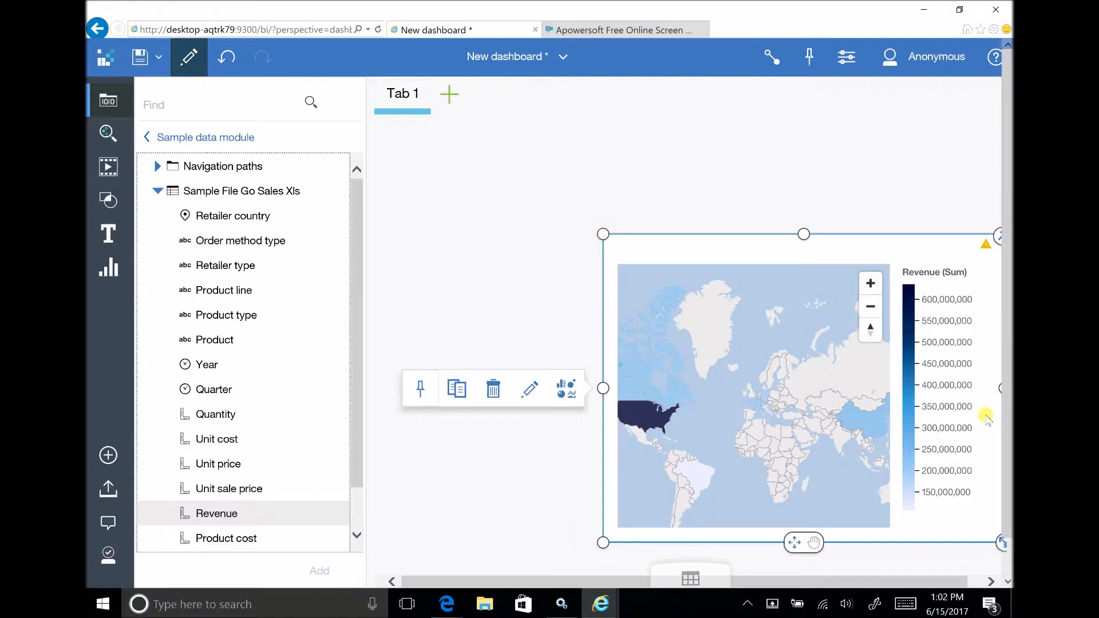
left_click_drag(764, 238, 720, 159)
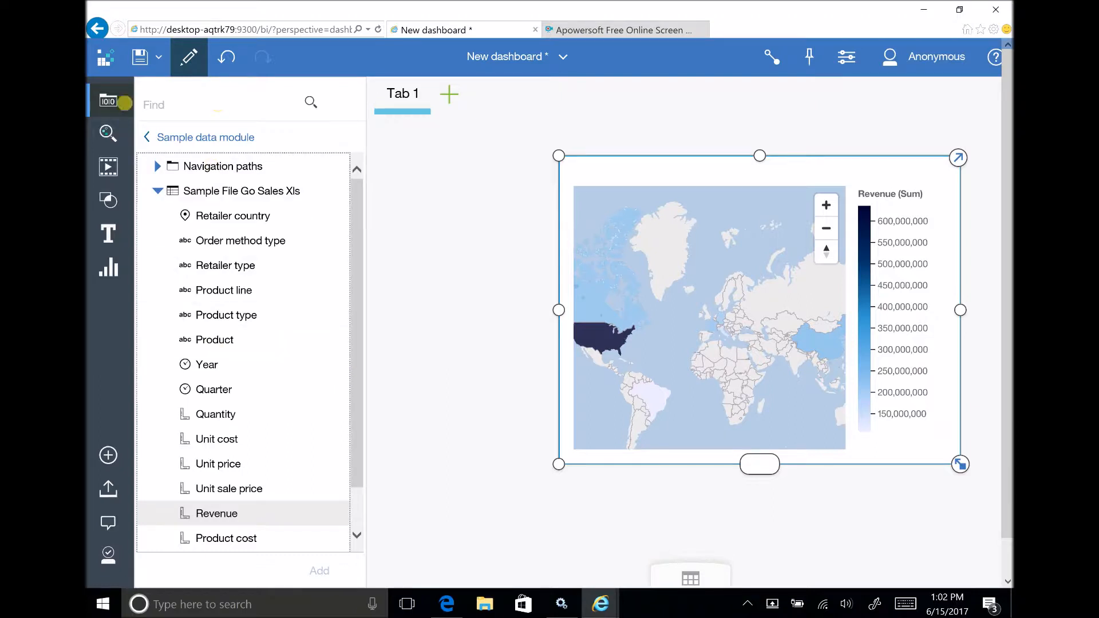
left_click(109, 101)
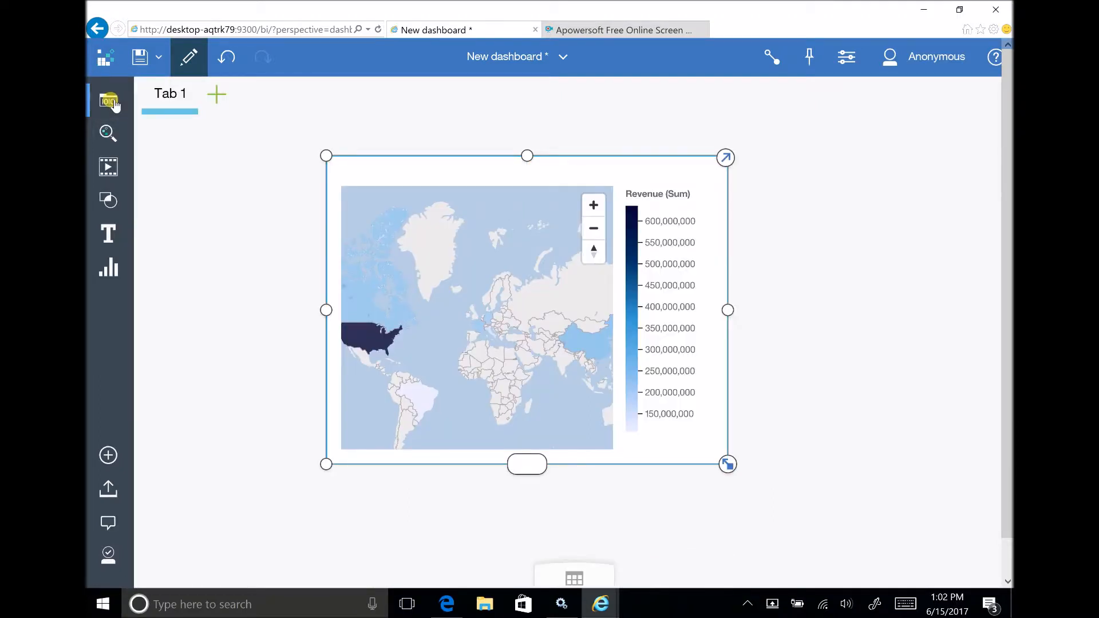
Set the map's legend position to Top and its style to Satellite.
left_click(586, 171)
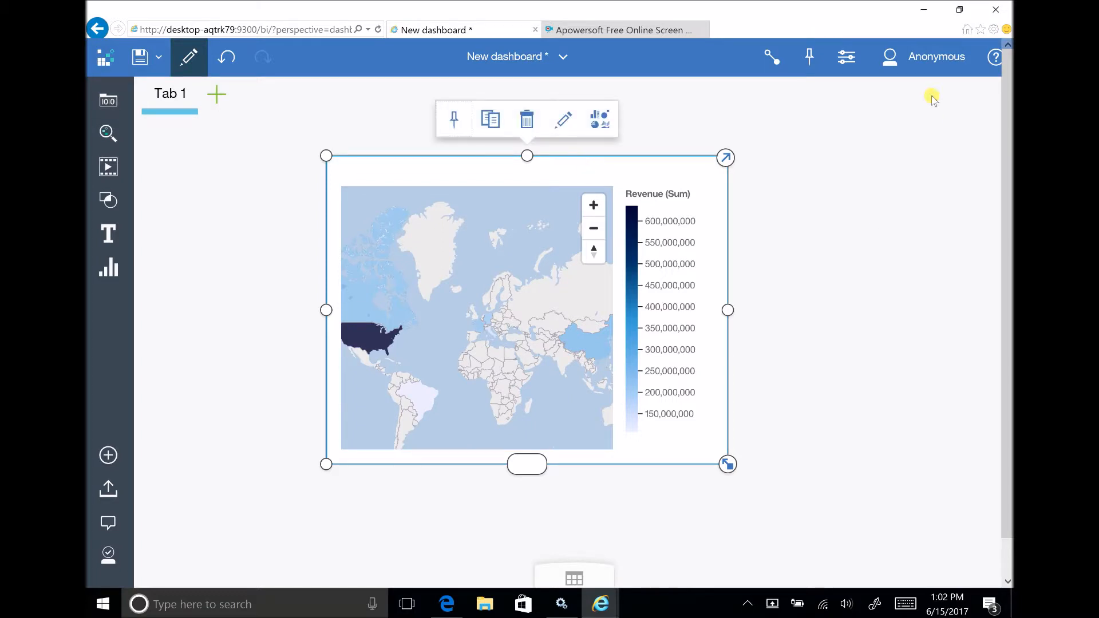
left_click(846, 59)
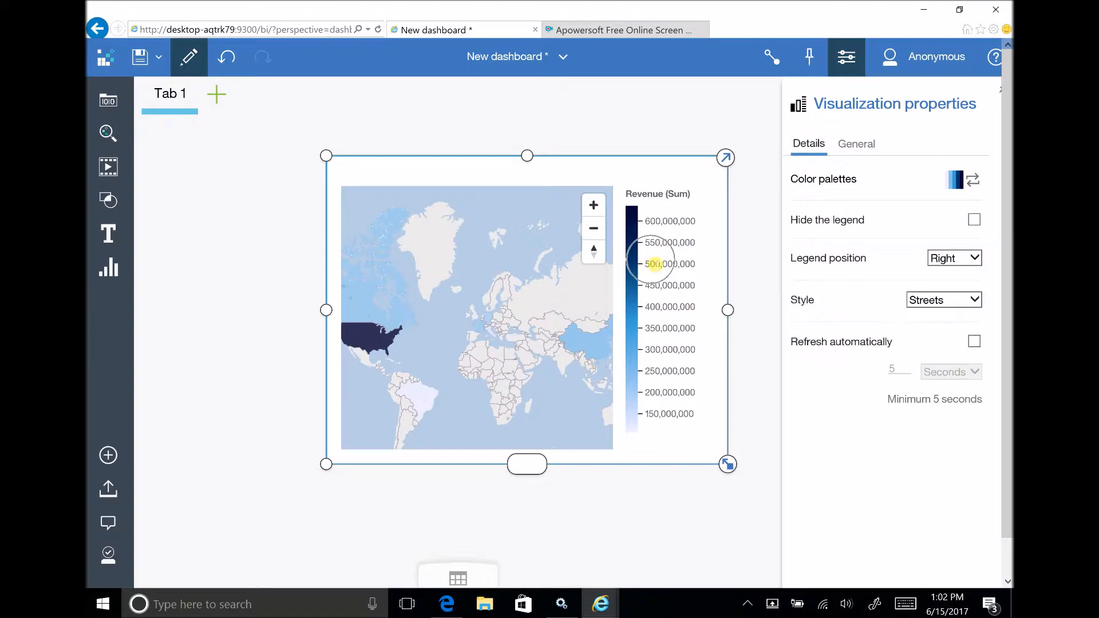
left_click(957, 260)
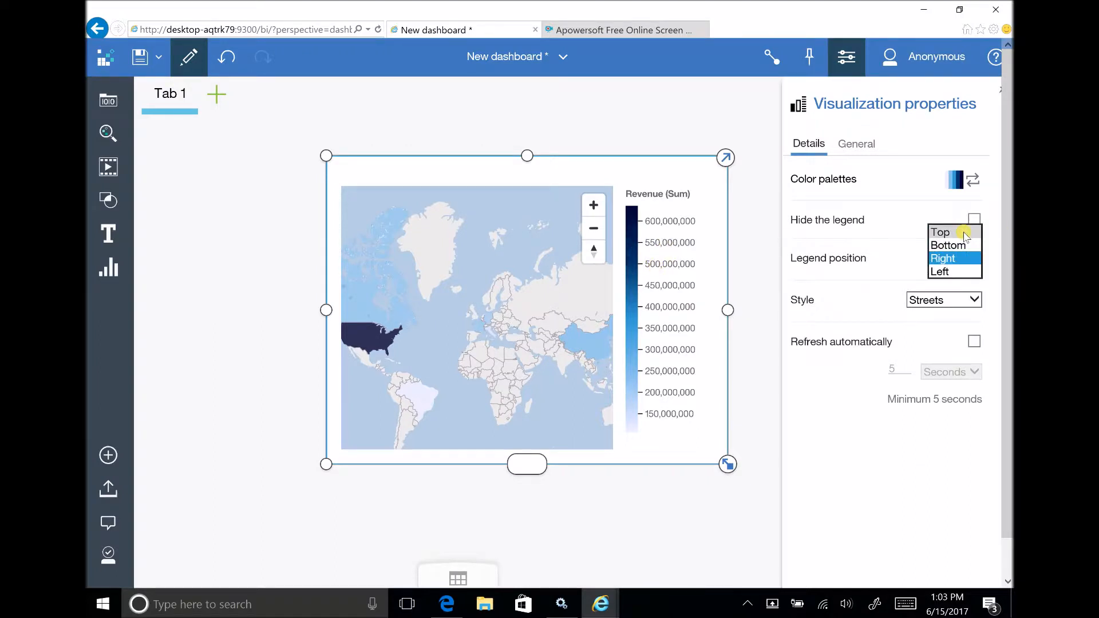
left_click(965, 233)
left_click(969, 300)
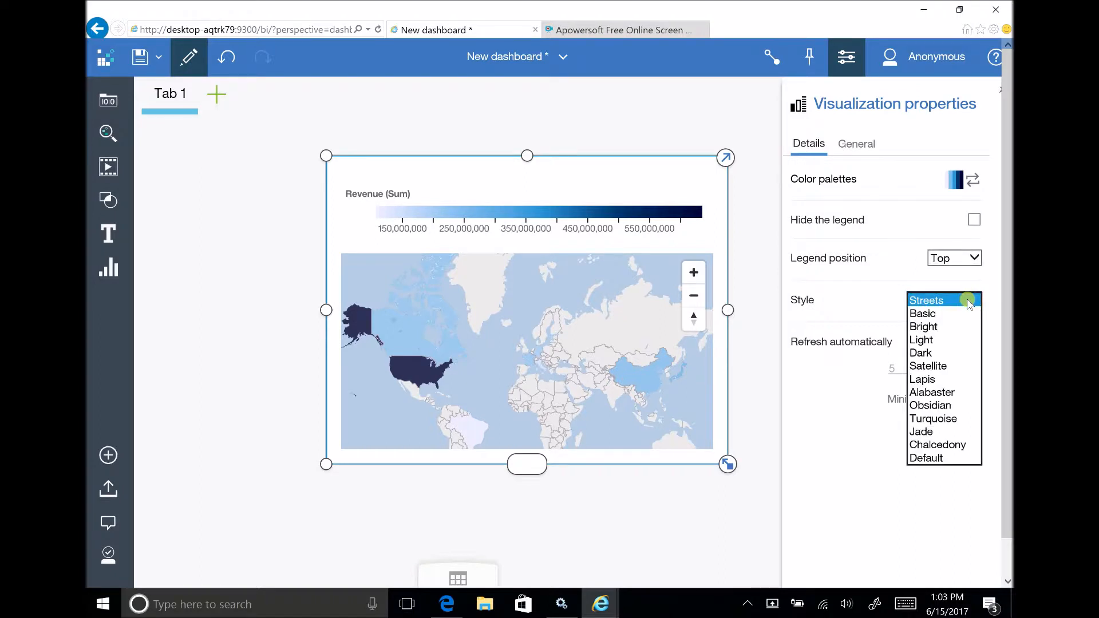
left_click(942, 369)
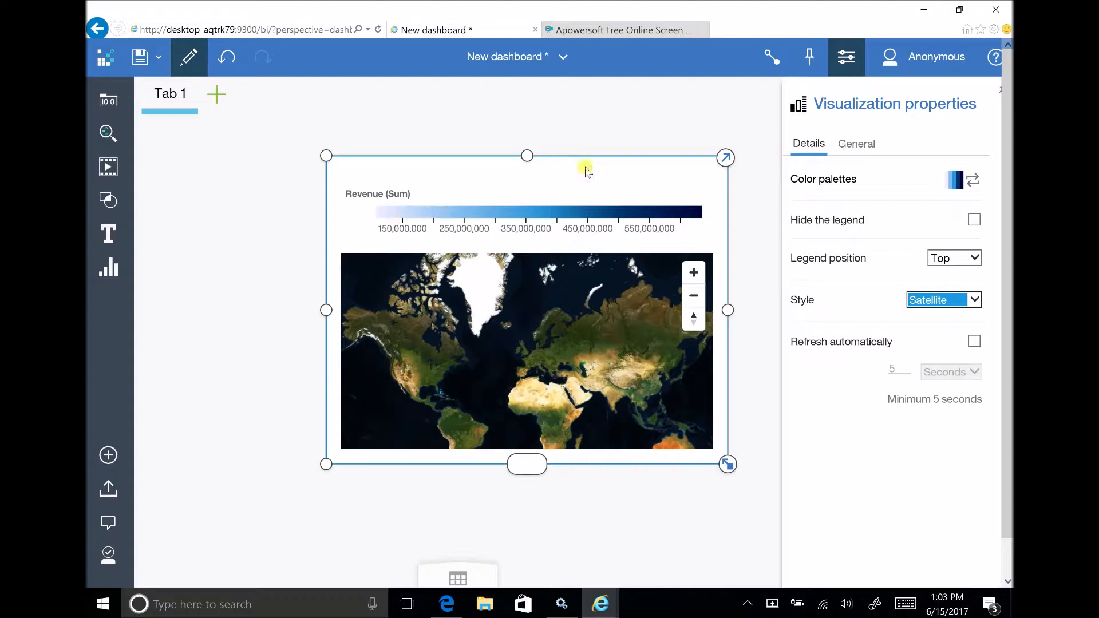
left_click(843, 63)
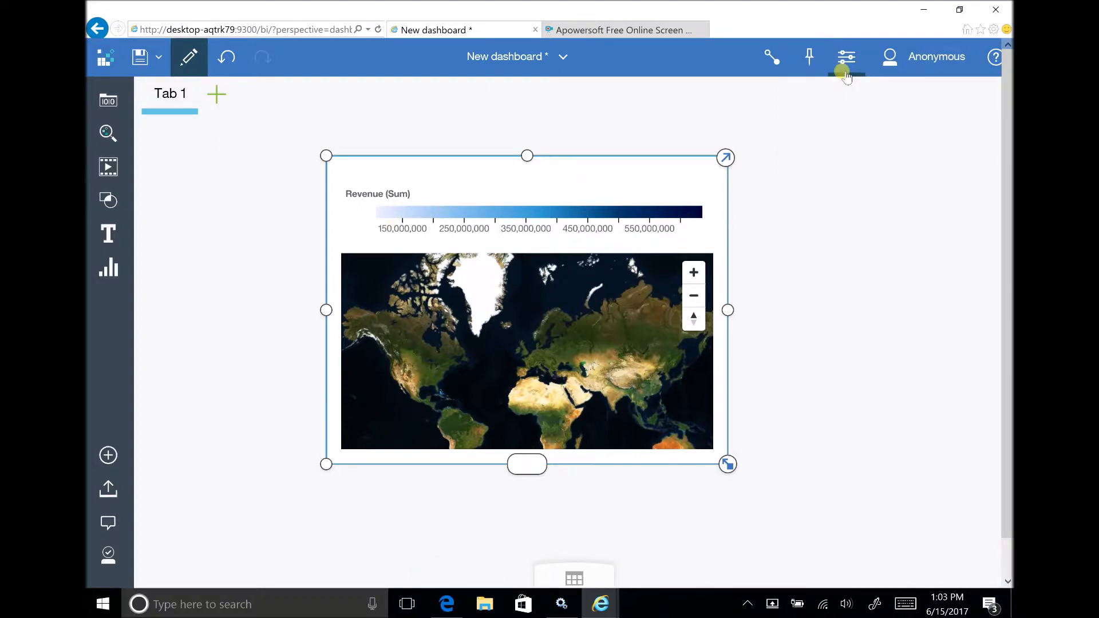
Examine the map's column assignments and local filters in its expanded view, and restore the normal view.
left_click(726, 158)
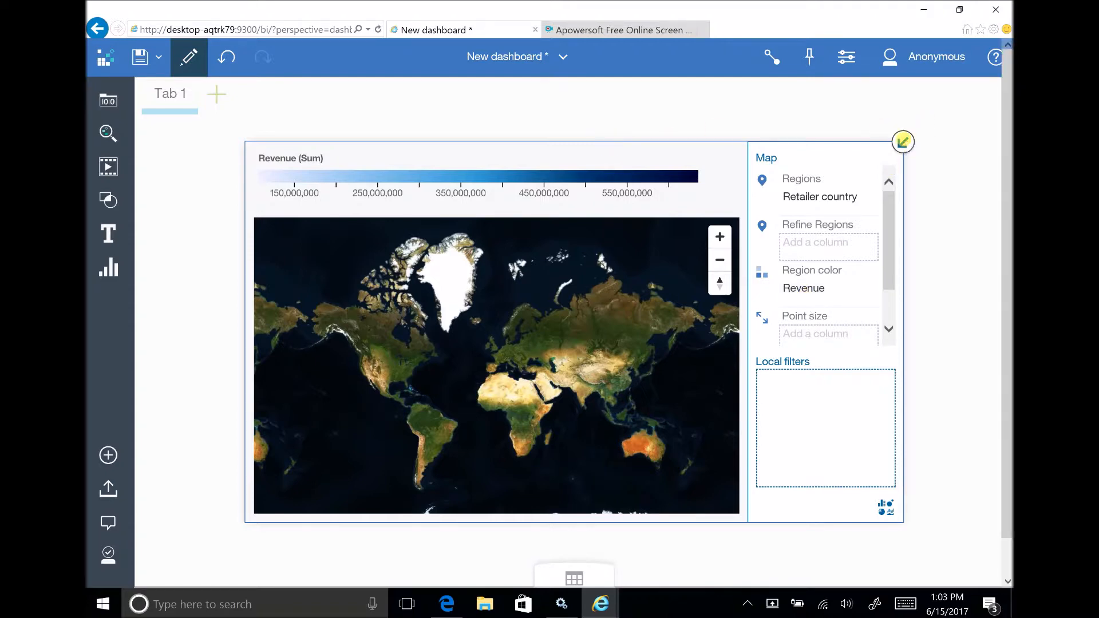
left_click(904, 141)
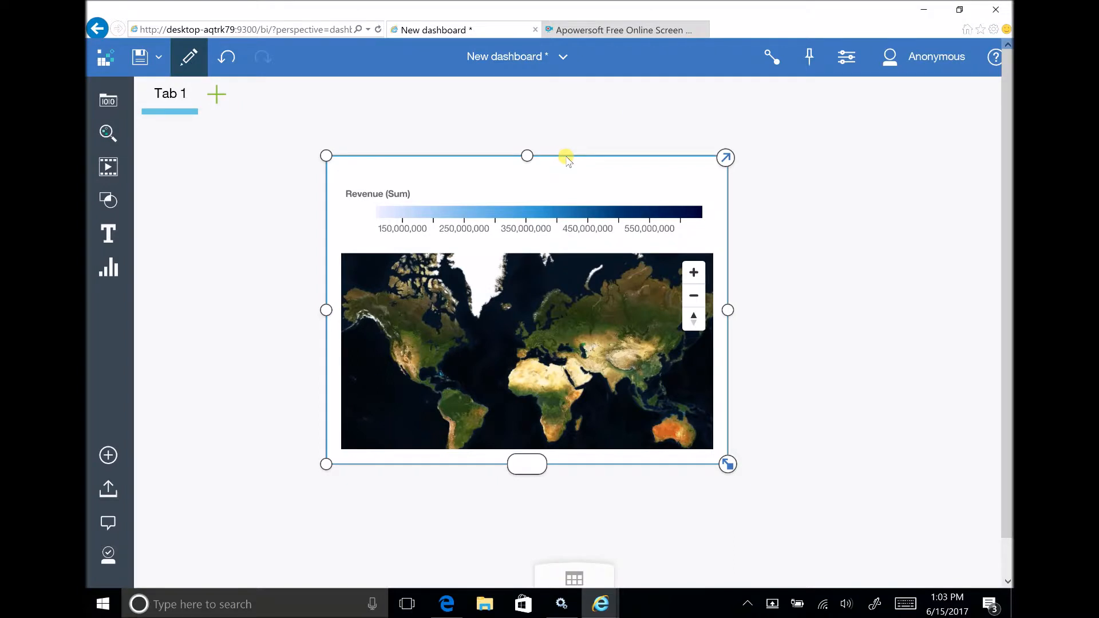
Title the map "Satellite View of the World".
left_click(568, 160)
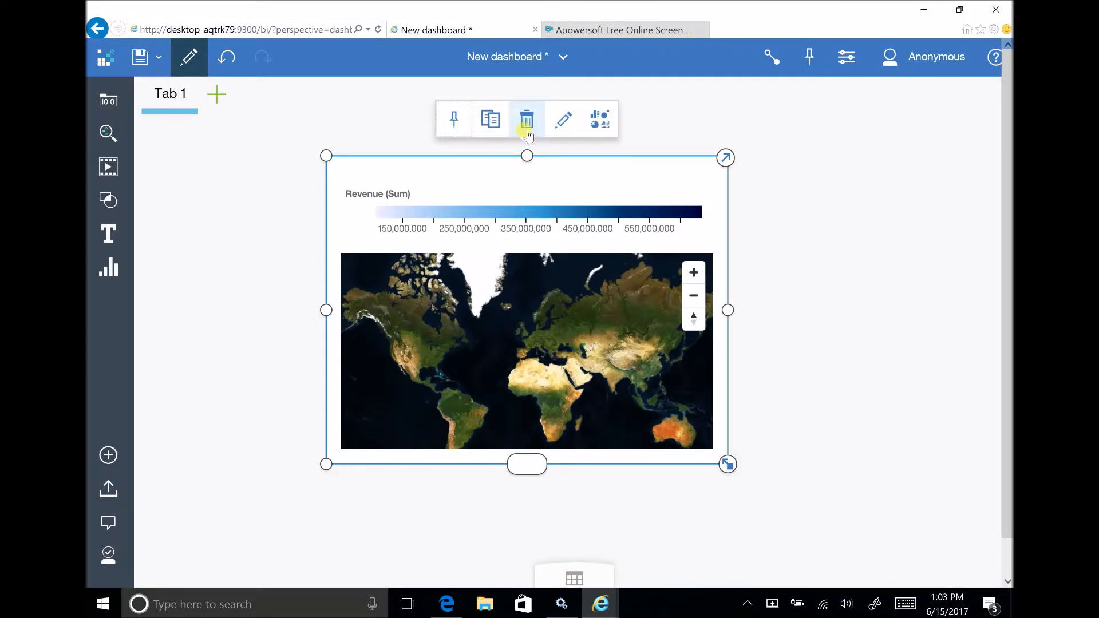
left_click(565, 122)
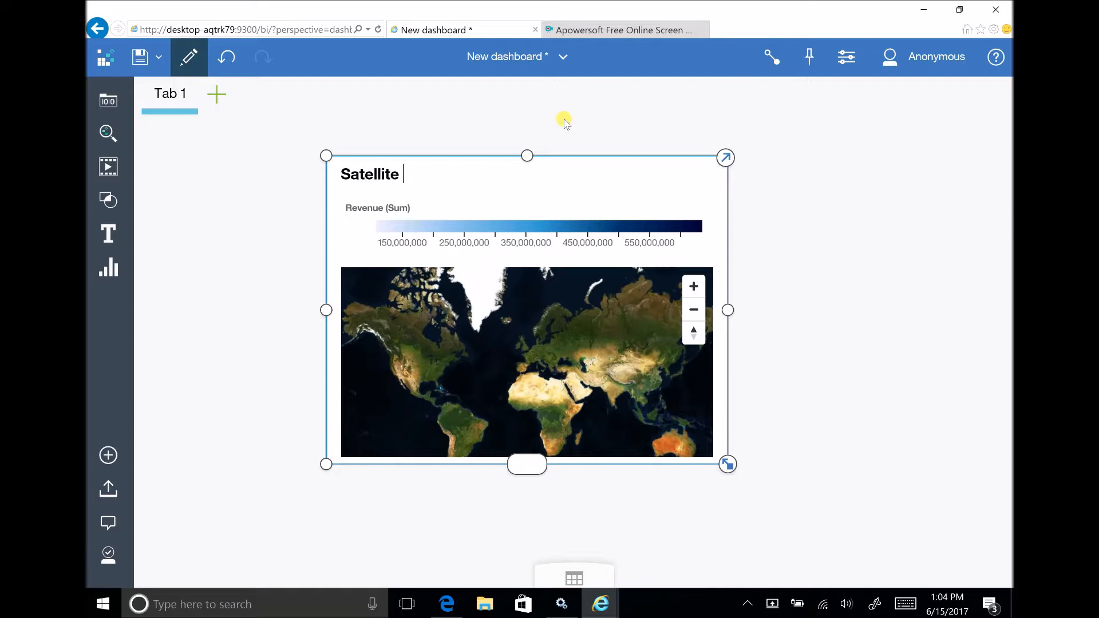
type("w")
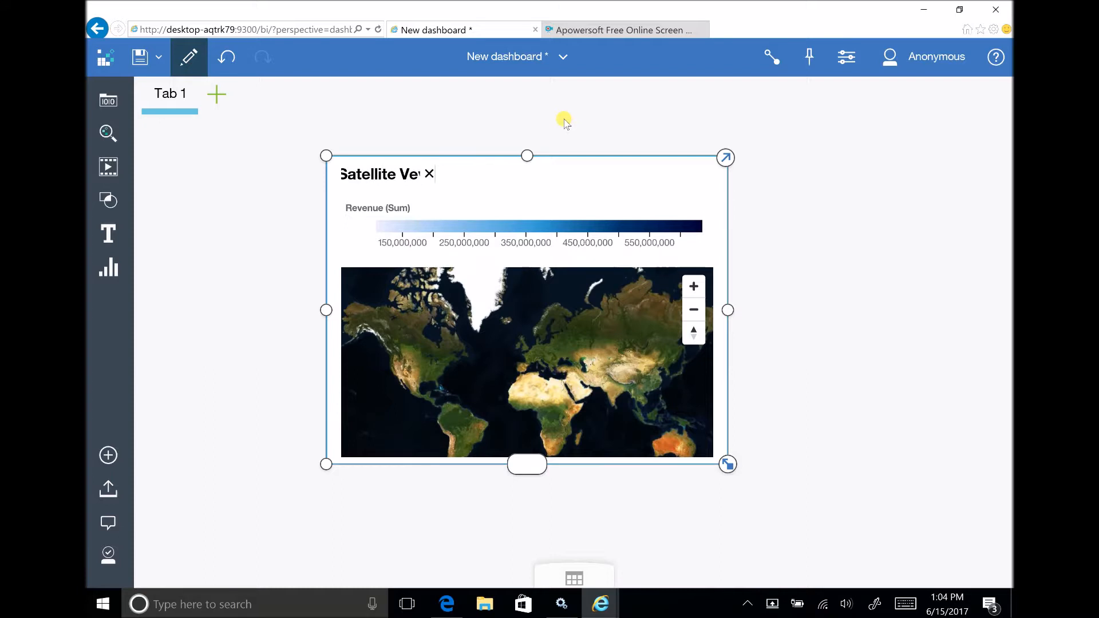
type(" ==")
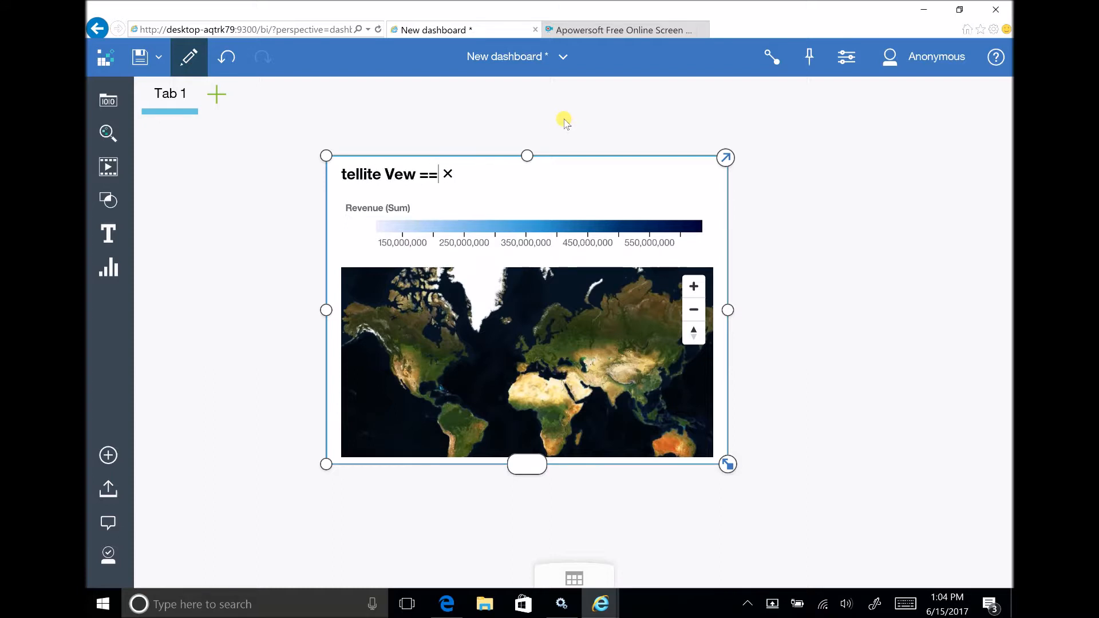
key("BackSpace")
key("BackSpace")
key("BackSpace")
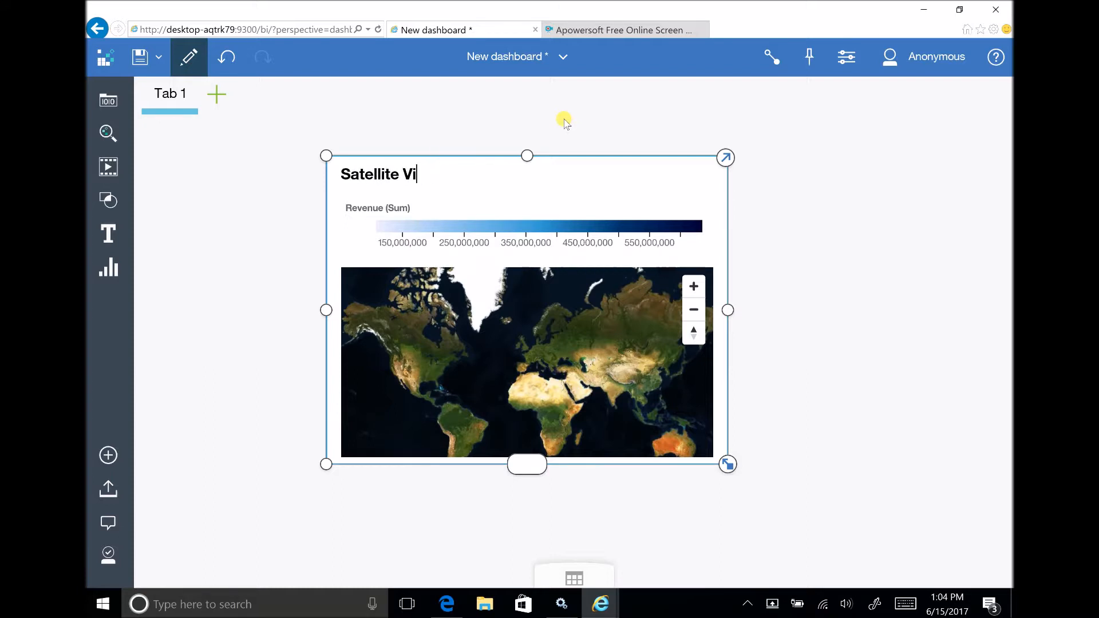
type("ew of th")
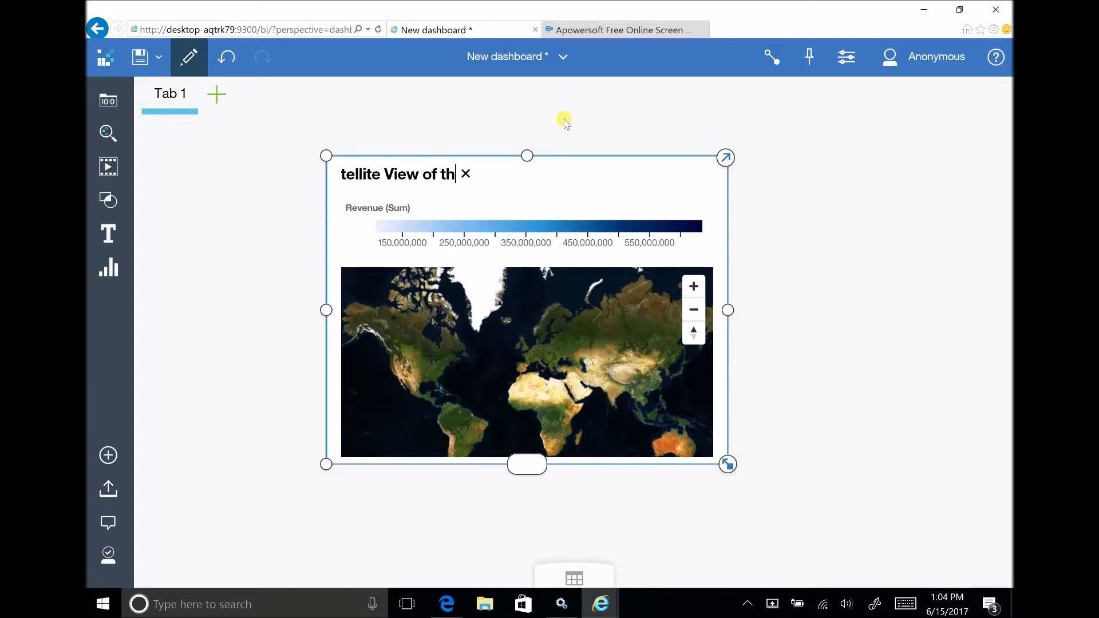
type("e Wso")
key("BackSpace")
key("BackSpace")
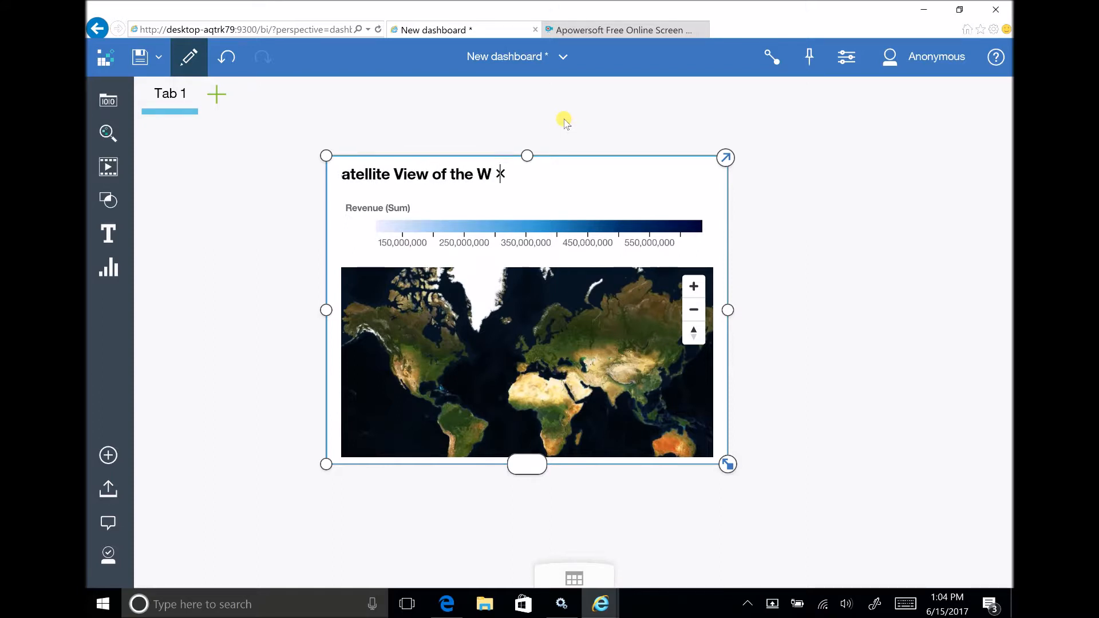
type("orld")
key("Return")
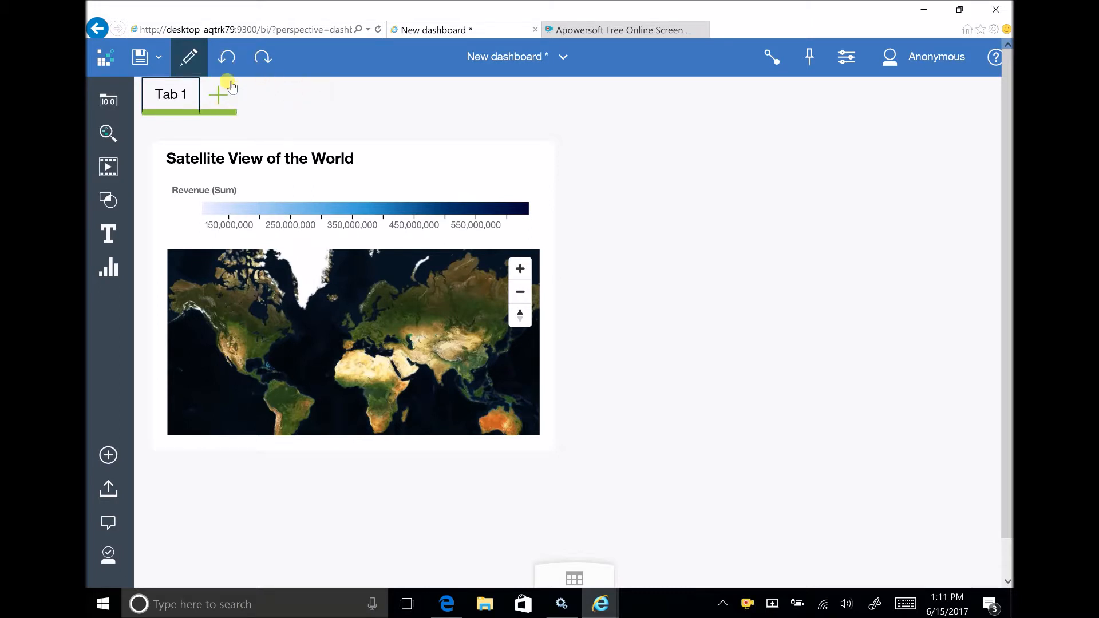
Add a second tab with the Freeform template and search for a "Country by Revenue" visualization.
left_click(222, 98)
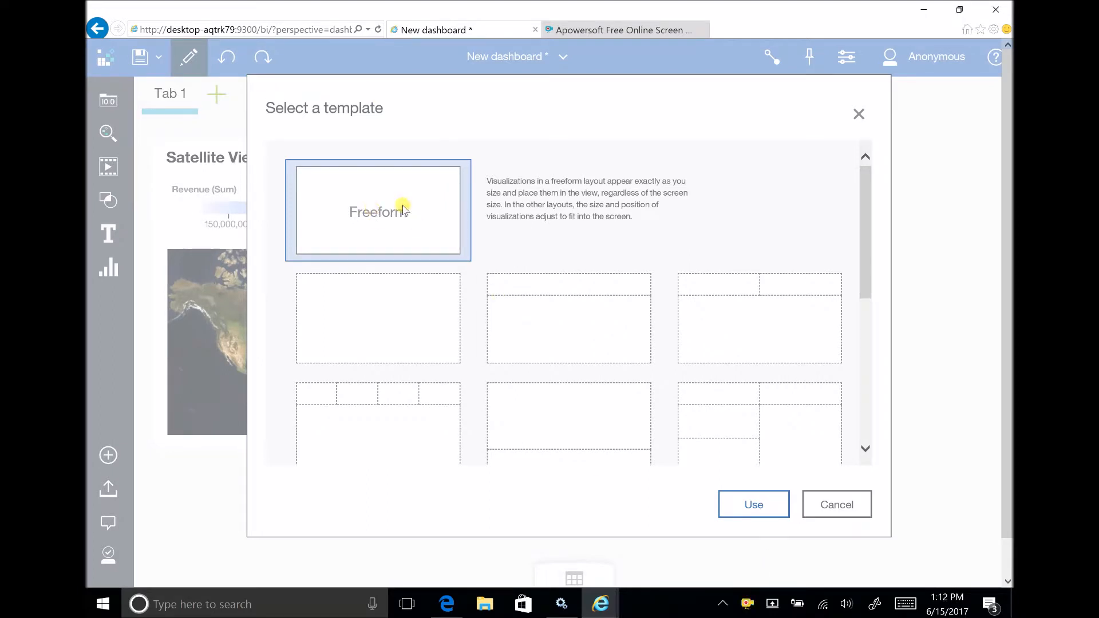
left_click(766, 506)
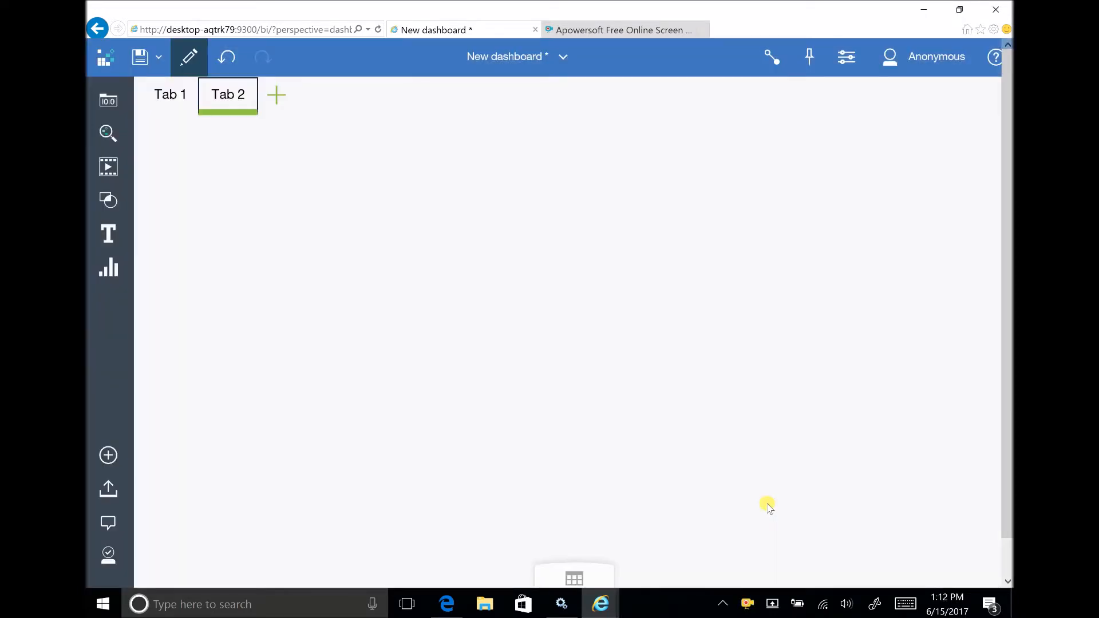
left_click(109, 133)
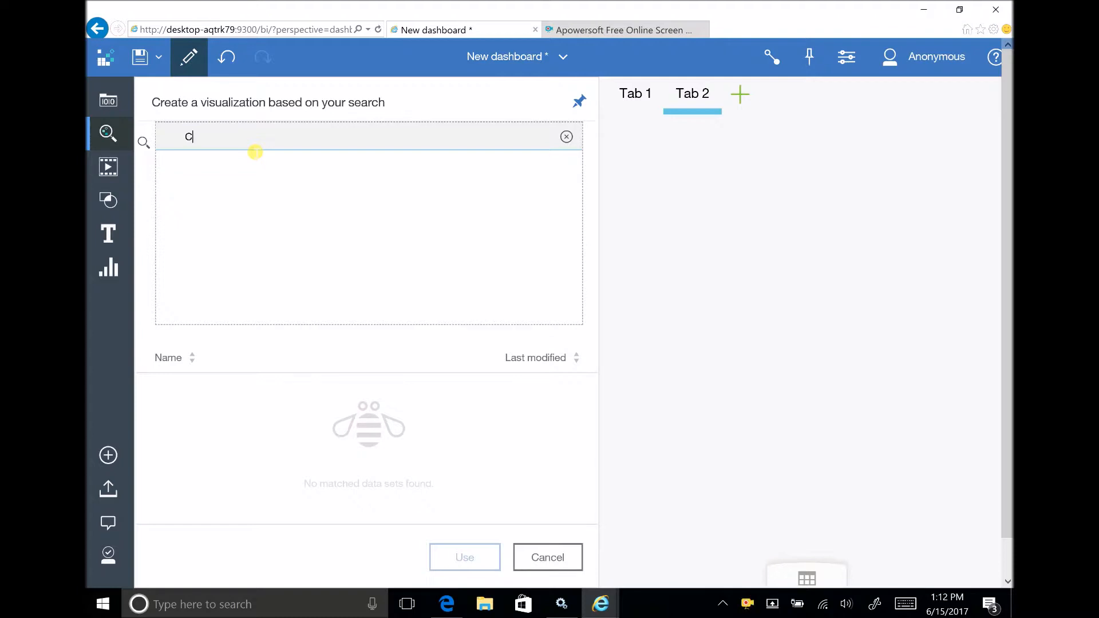
type("Country by Revenue")
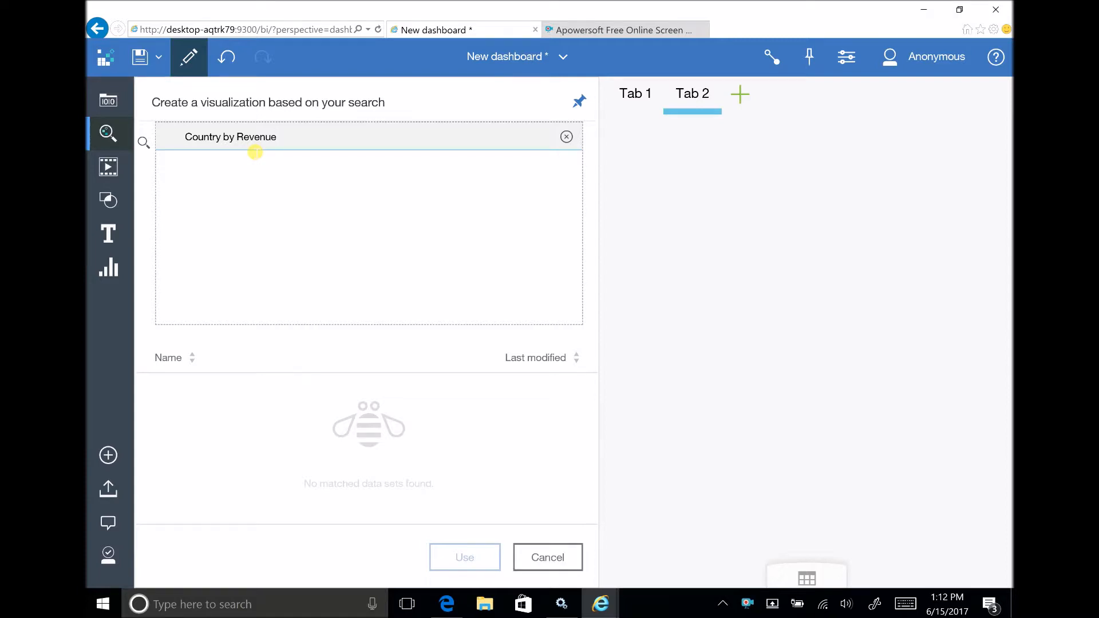
key("Return")
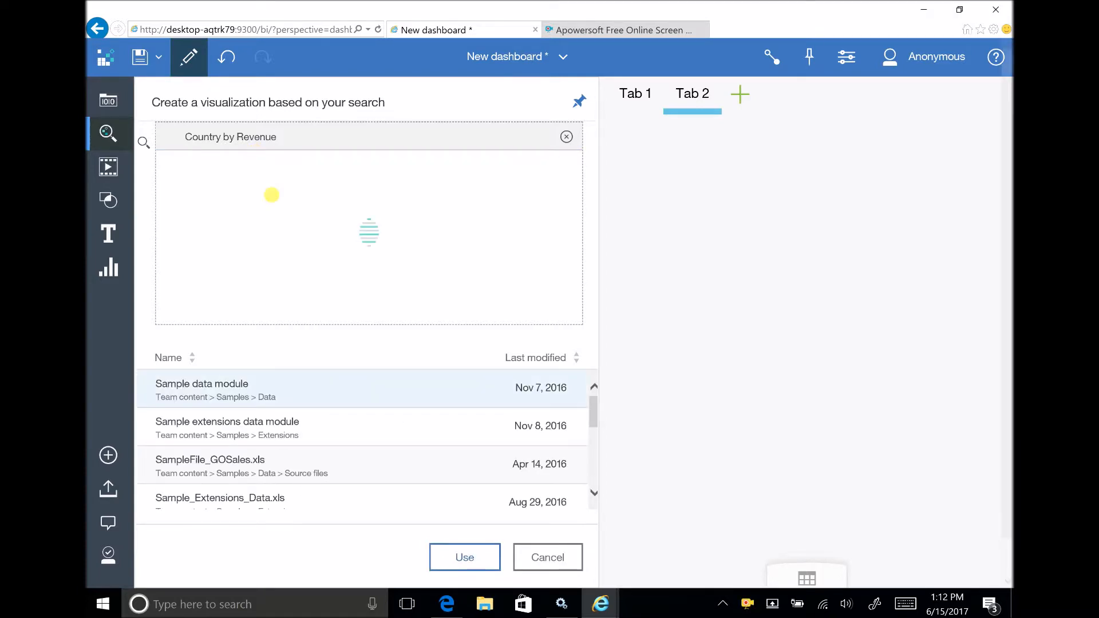
Preview the chart for the matching data sets and add the Sample_Extensions_Data.xls version to the second tab.
left_click(228, 416)
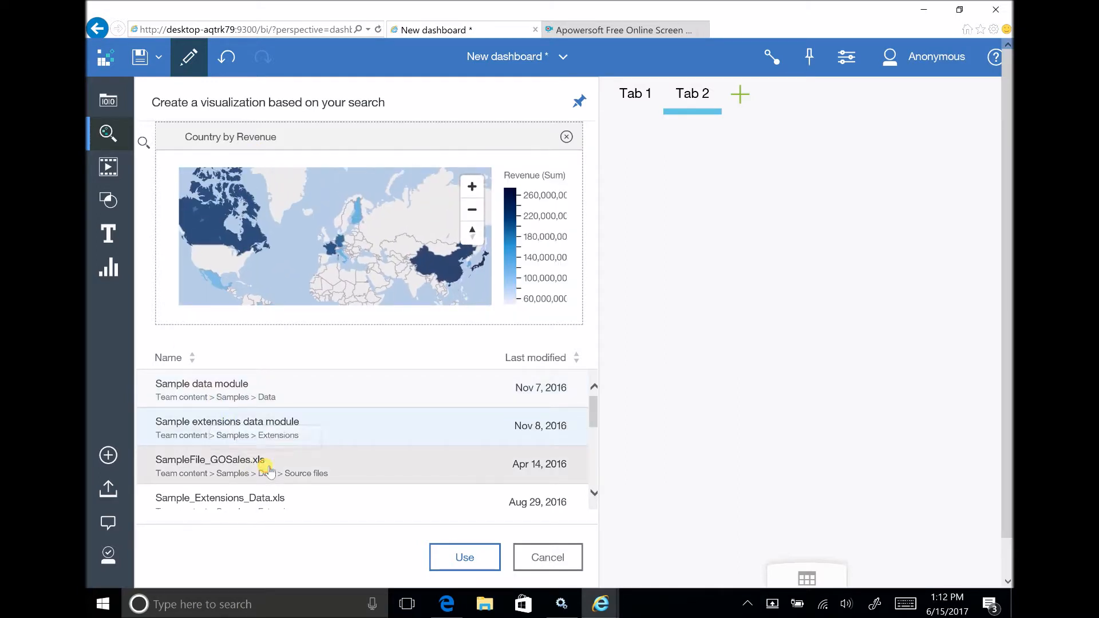
left_click(269, 463)
left_click(273, 504)
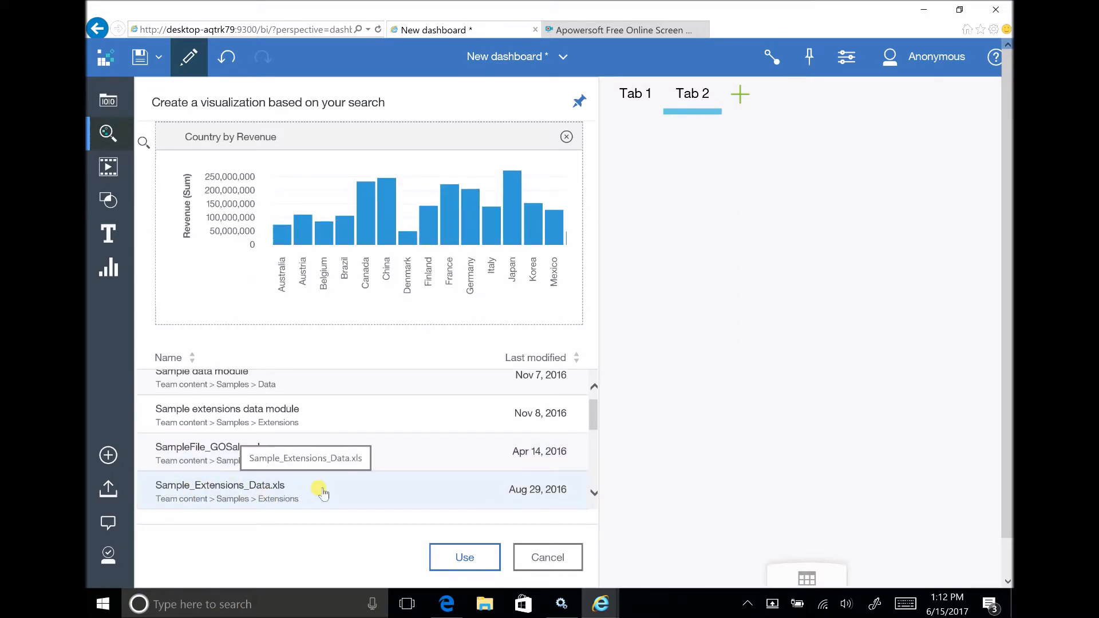
left_click(466, 559)
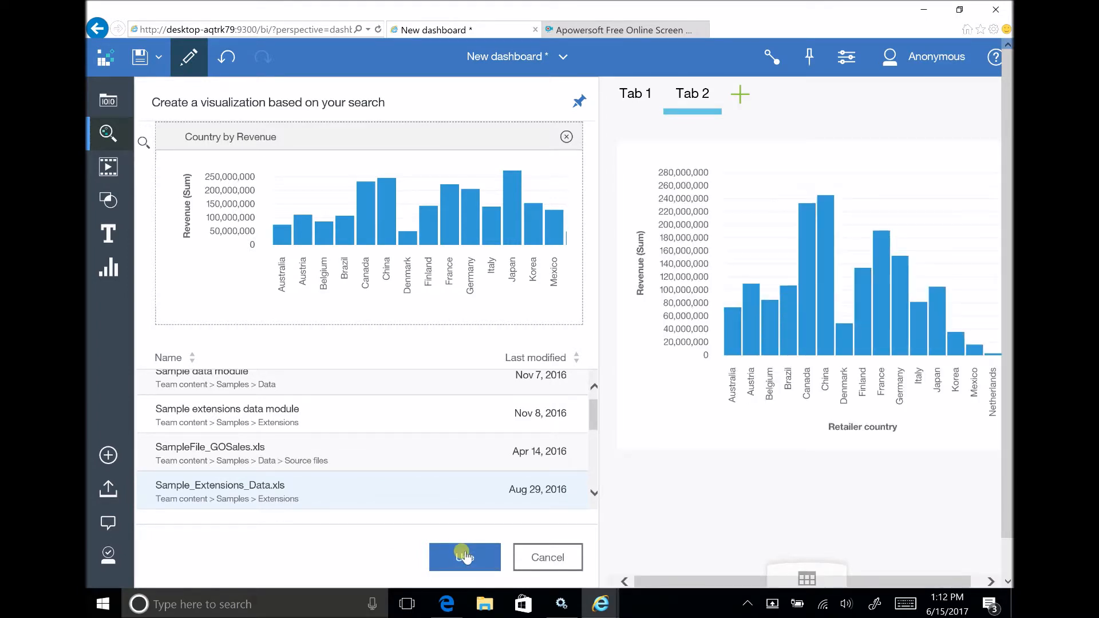
left_click(105, 132)
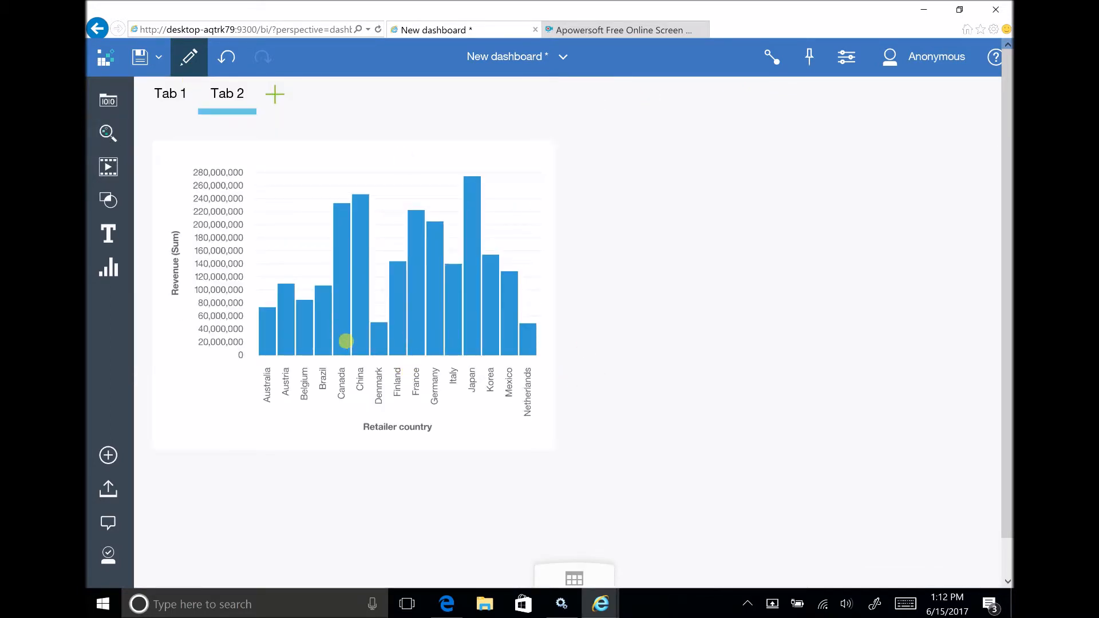
Filter the revenue column chart to keep only Canada, China, Germany and Japan.
mouse_move(363, 342)
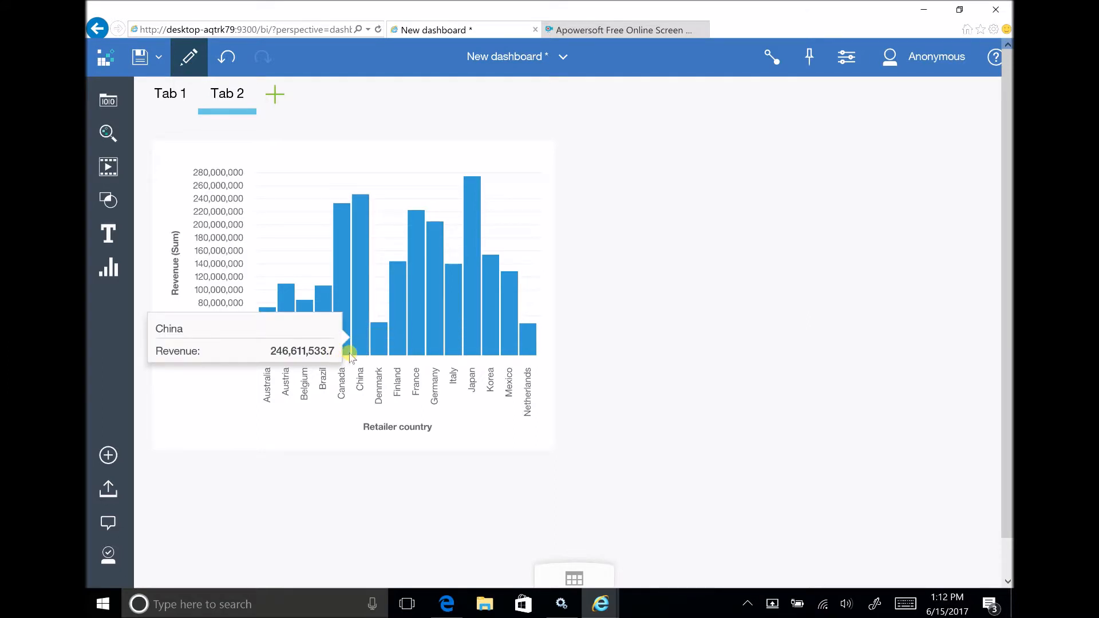
mouse_move(345, 324)
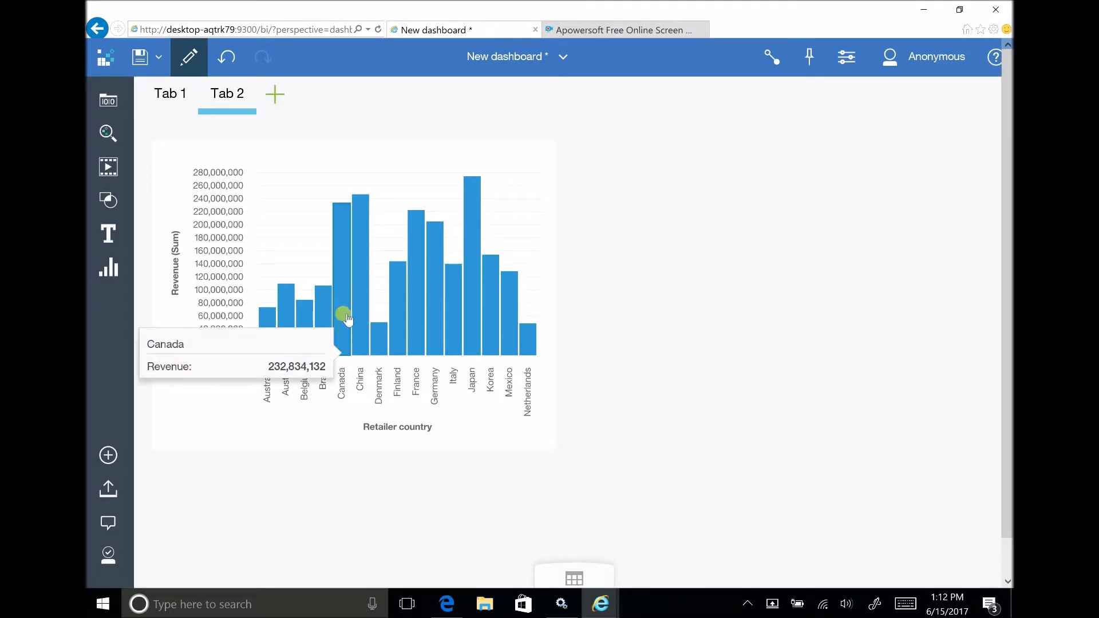
left_click(347, 318)
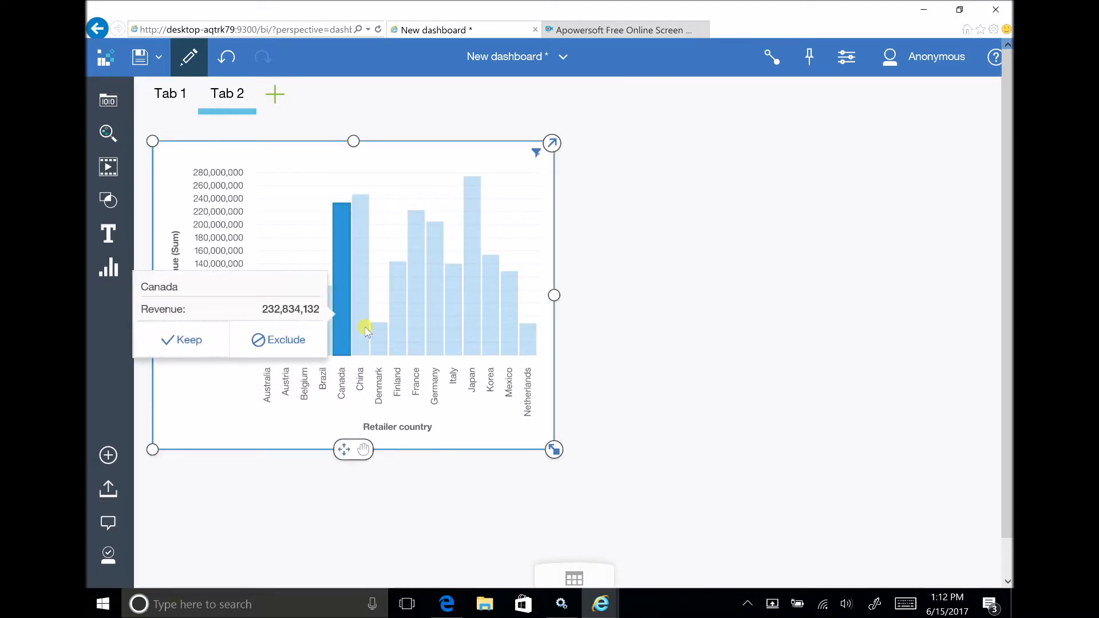
left_click(365, 328, "ctrl")
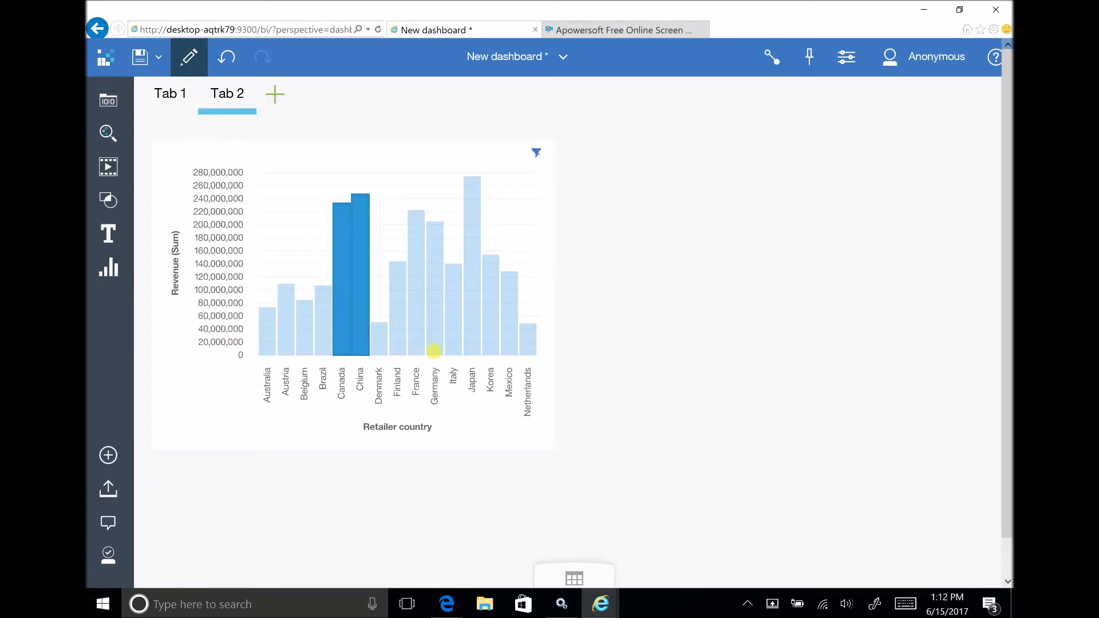
left_click(431, 346, "ctrl")
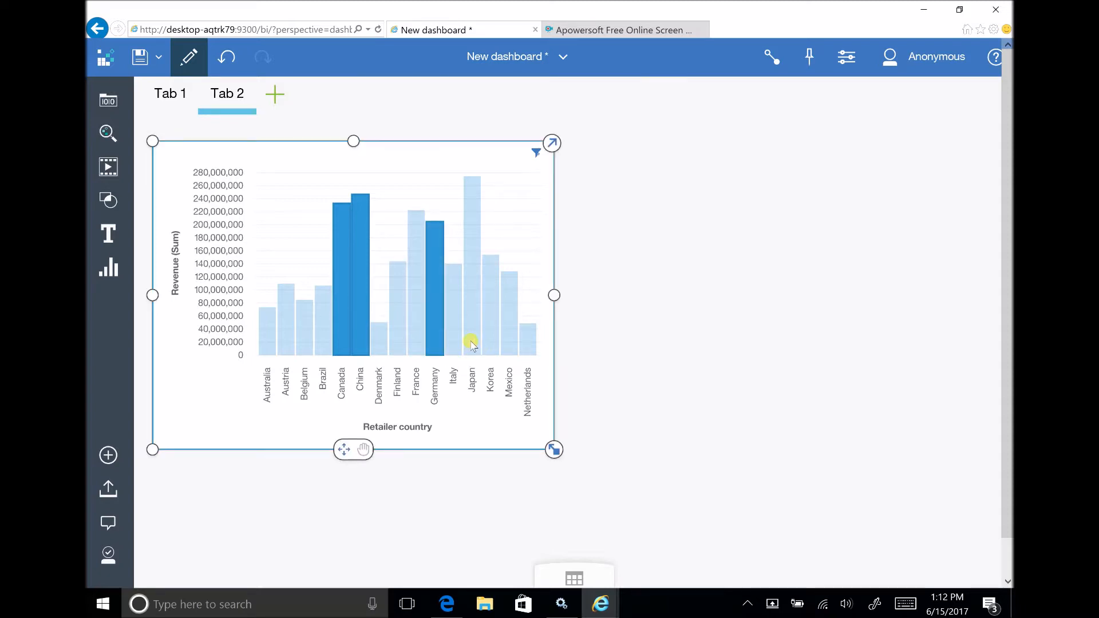
left_click(470, 341, "ctrl")
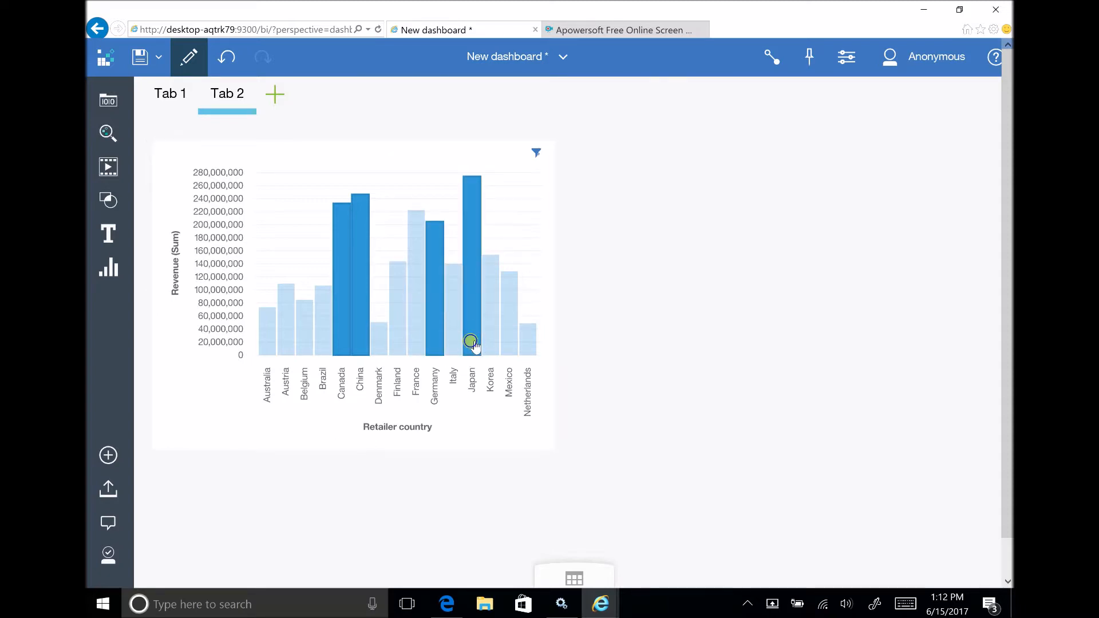
mouse_move(470, 341)
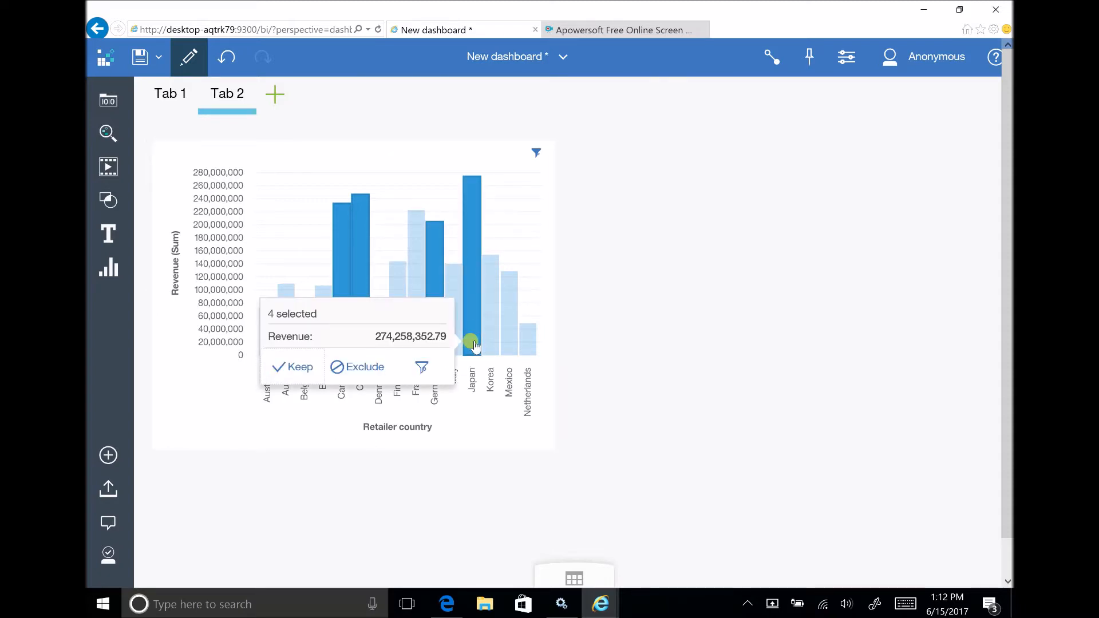
left_click(296, 369)
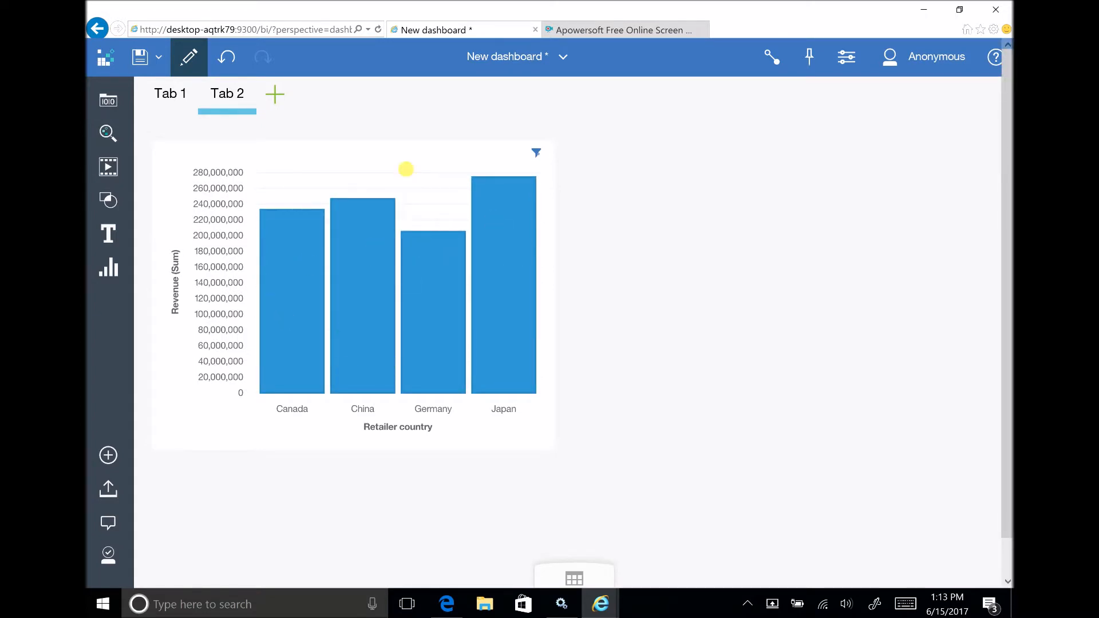
Change the revenue chart's visualization type to Clustered bar.
left_click(406, 168)
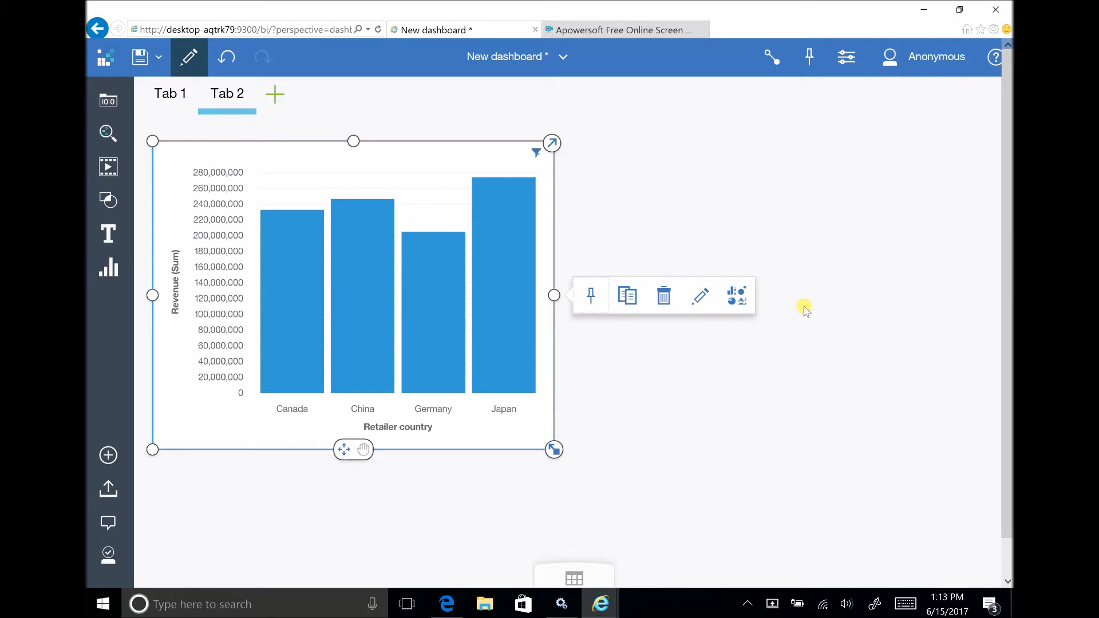
left_click(742, 304)
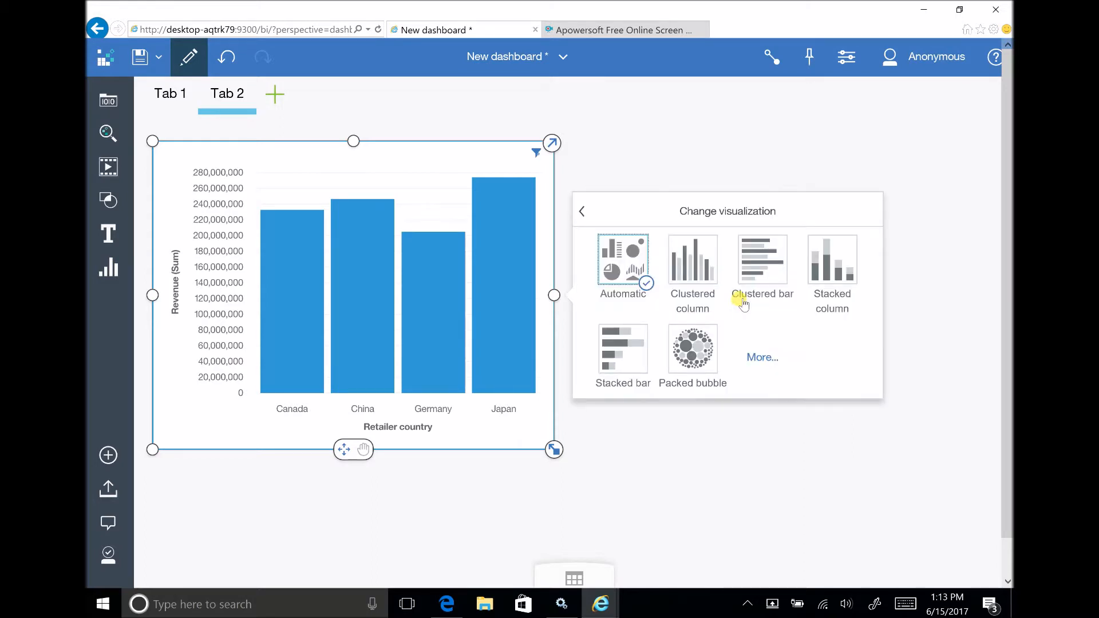
left_click(762, 264)
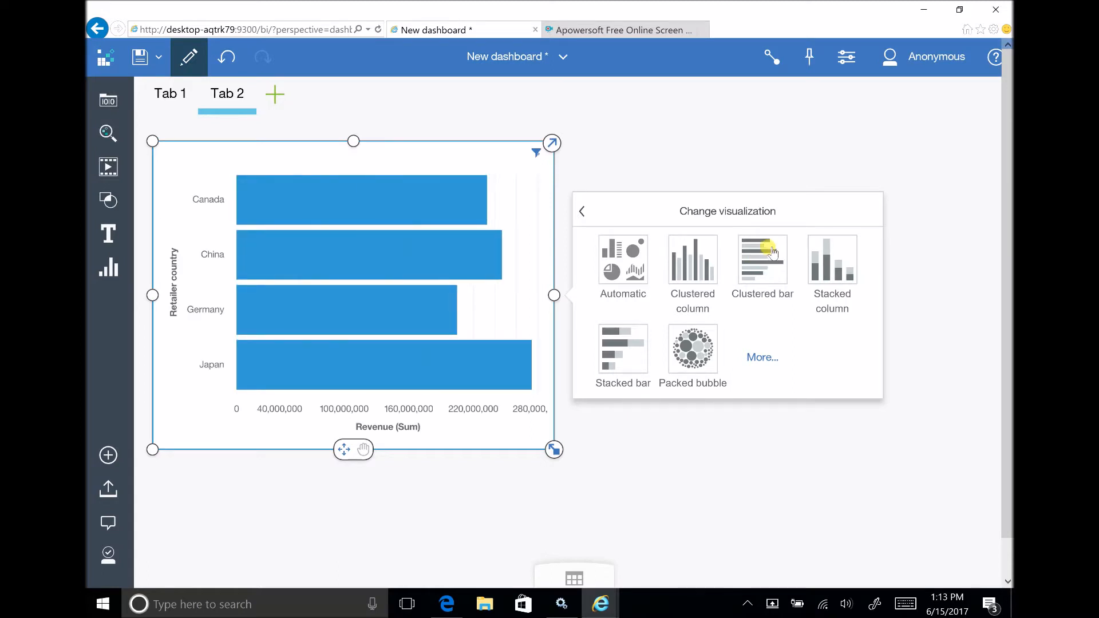
left_click(275, 196)
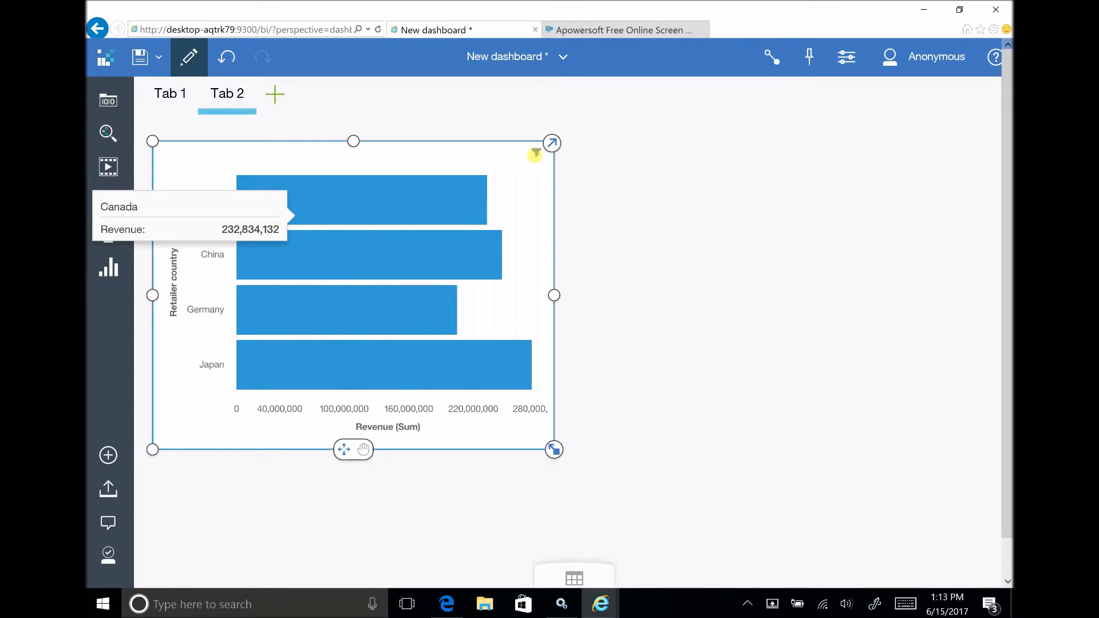
Color the chart's bars by Year from Sample_Extensions_Data.xls in the expanded view, and restore the normal view.
left_click(552, 144)
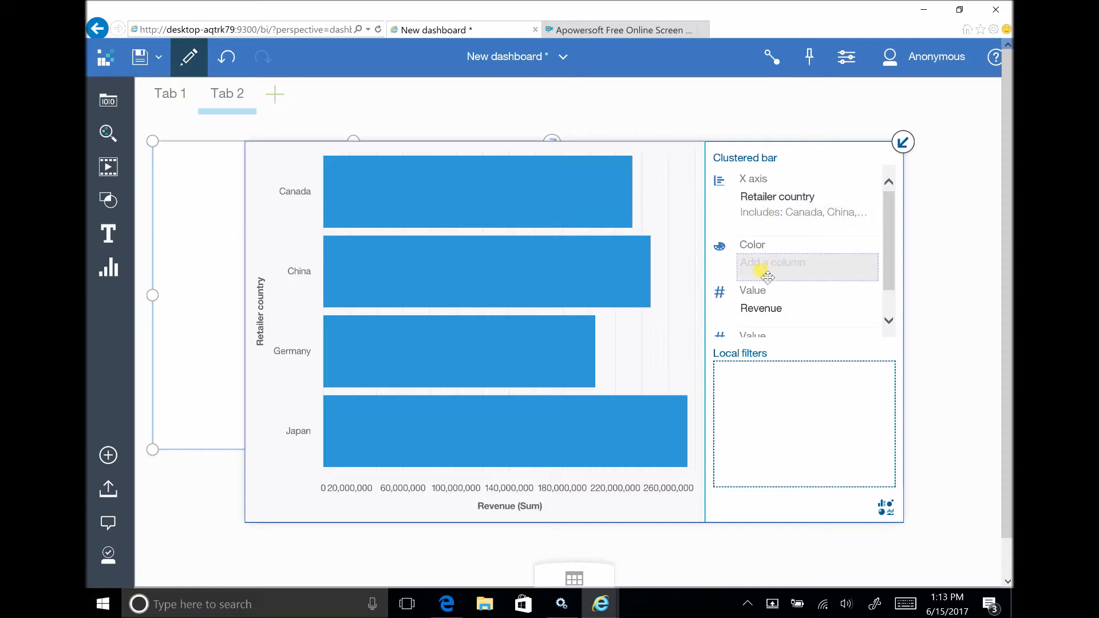
left_click(112, 105)
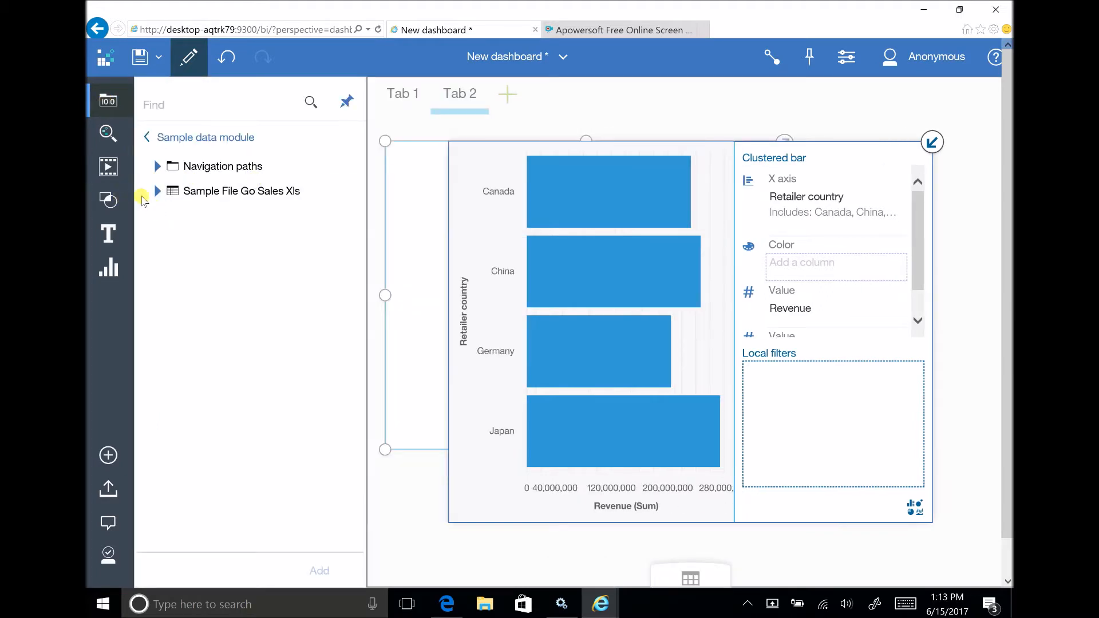
left_click(159, 191)
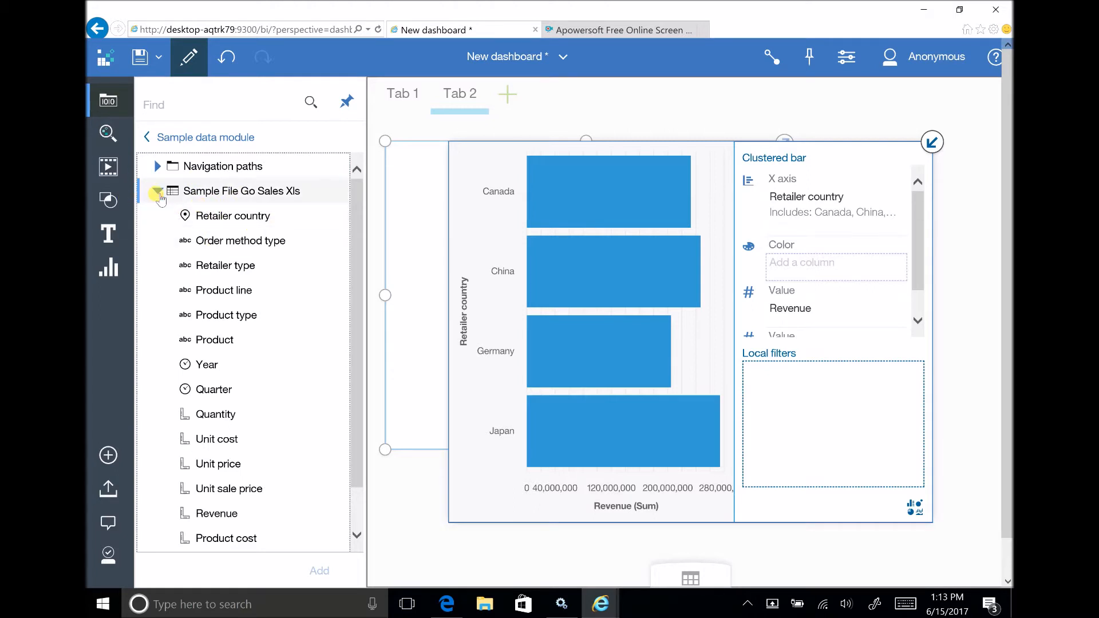
left_click(158, 191)
left_click(172, 137)
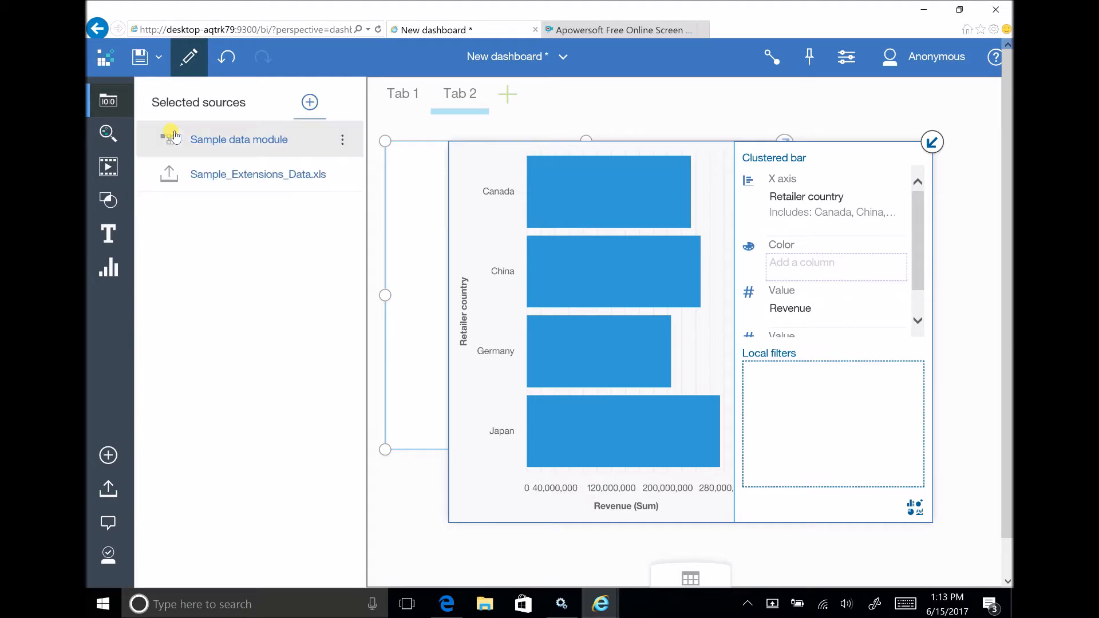
left_click(235, 174)
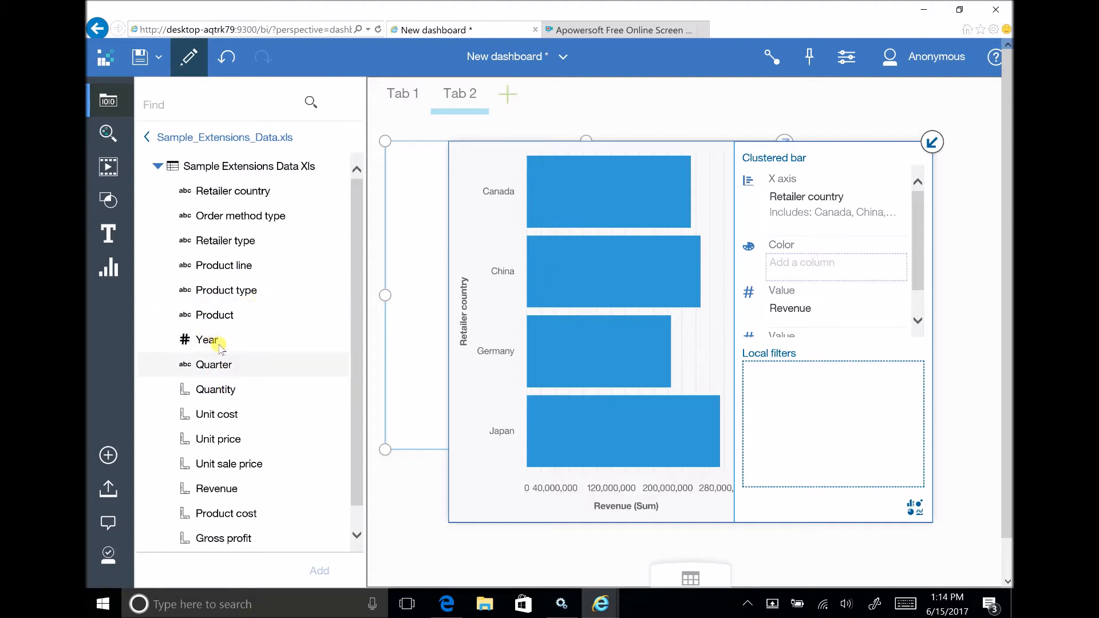
left_click_drag(213, 335, 849, 276)
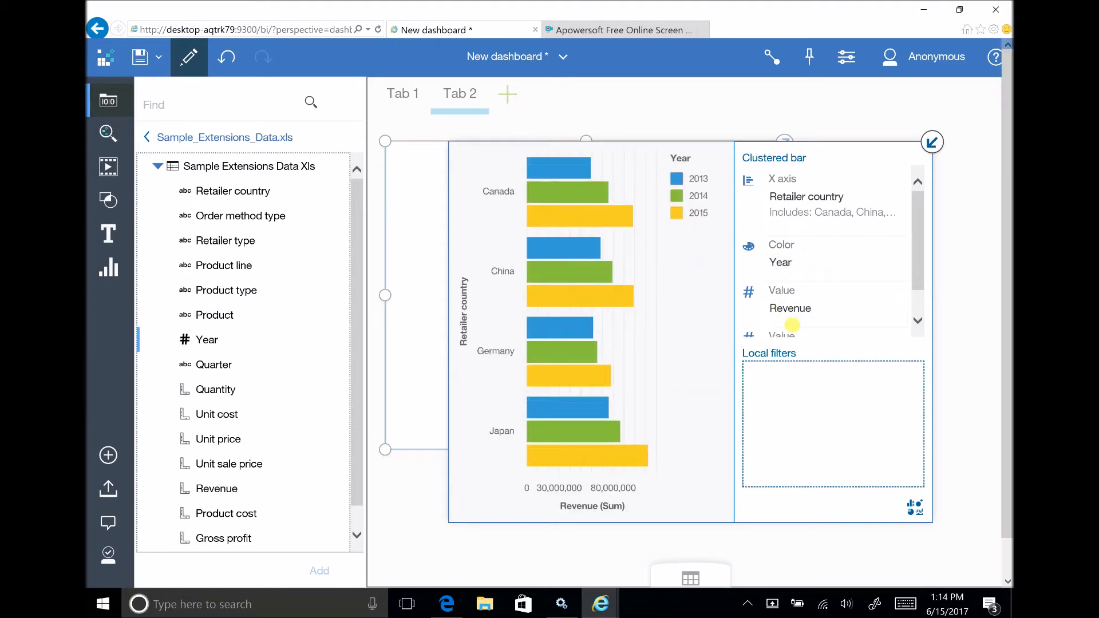
left_click(932, 142)
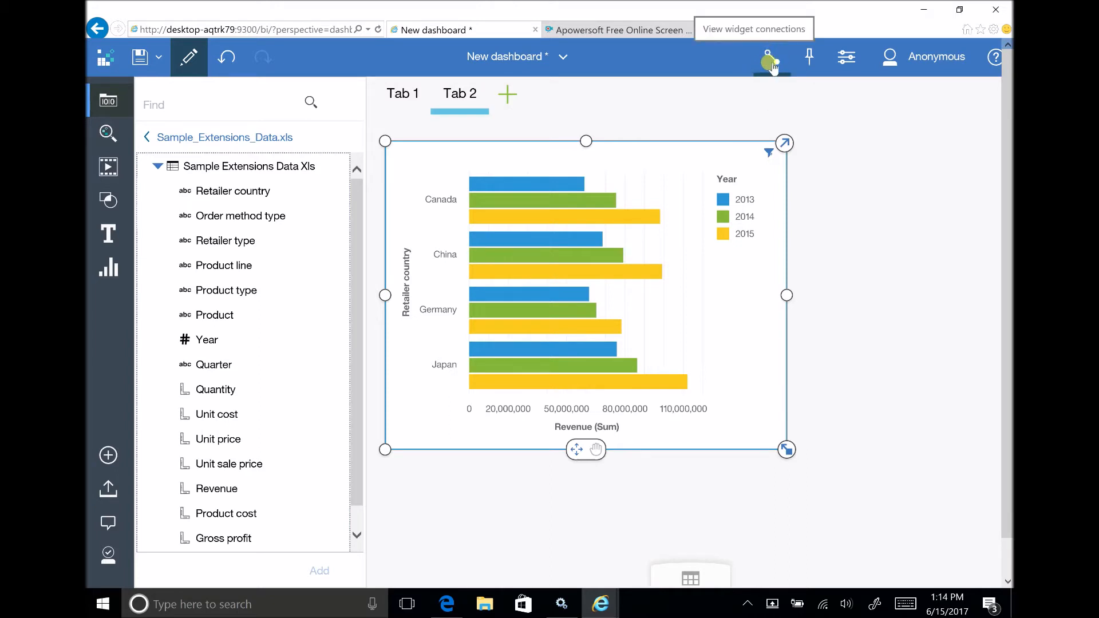
Check the list of saved pins and pin the clustered bar chart to the collection.
left_click(809, 56)
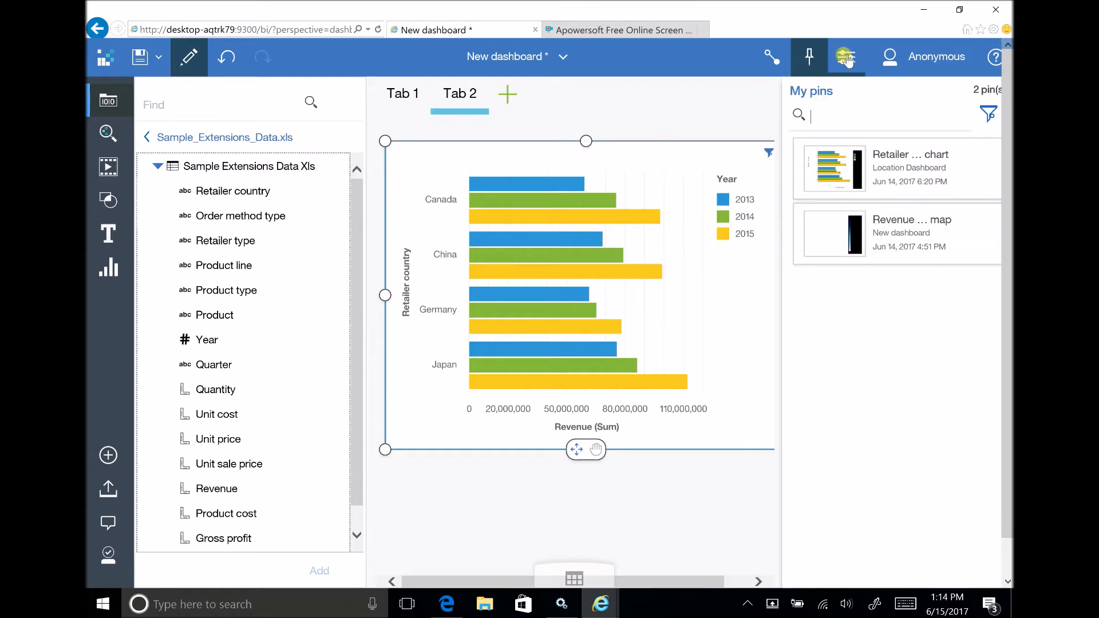
left_click(809, 56)
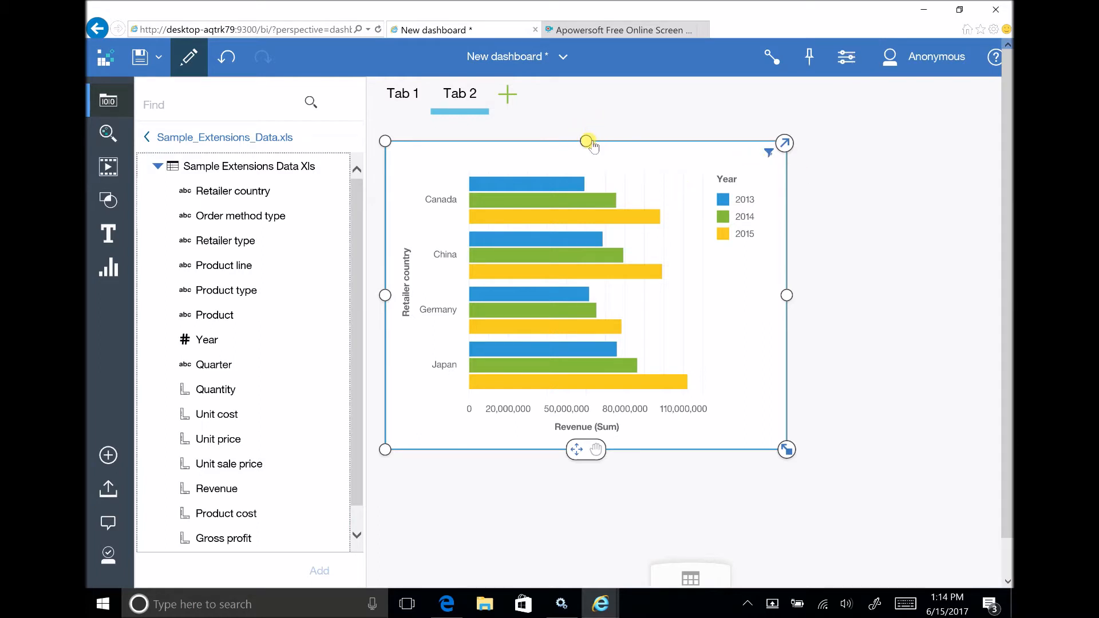
left_click(787, 296)
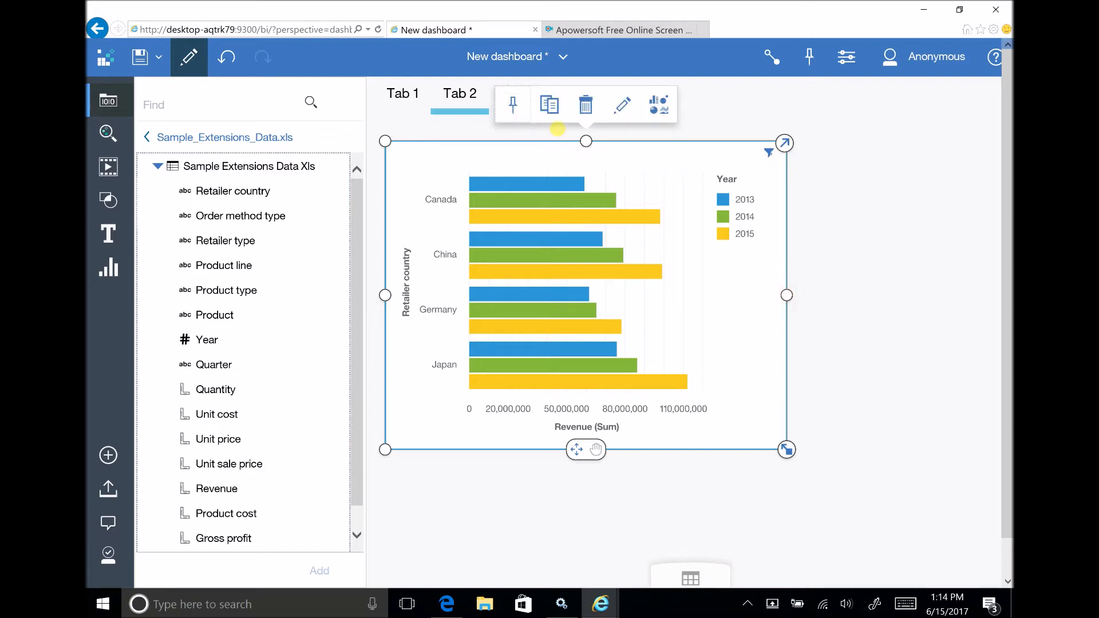
left_click(513, 109)
Set the chart's border color to red in the general visualization properties.
left_click(847, 57)
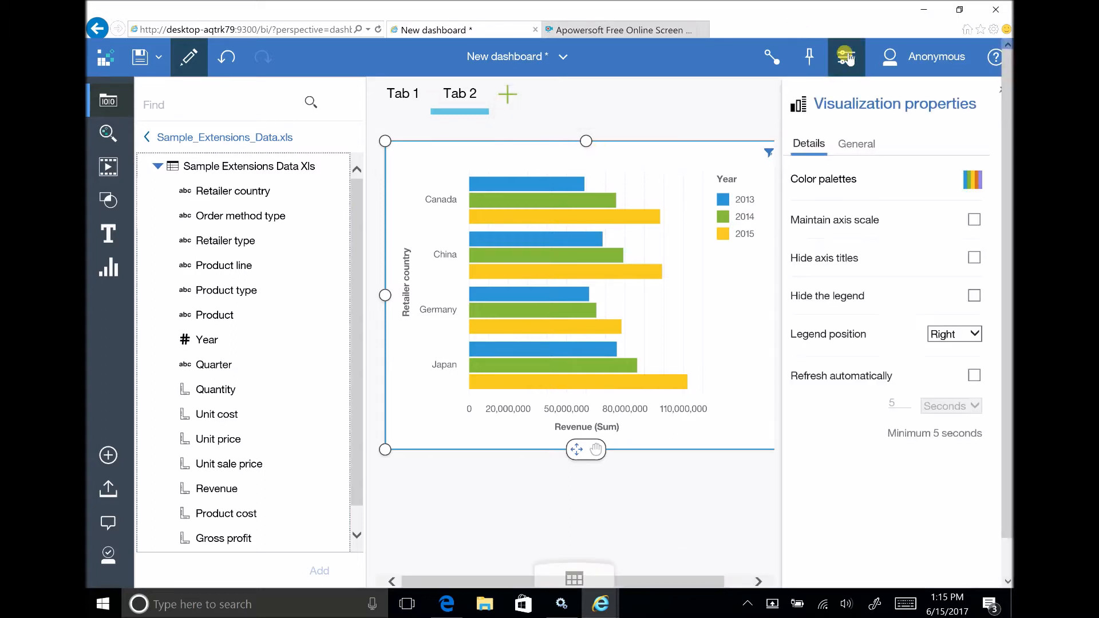
left_click(843, 150)
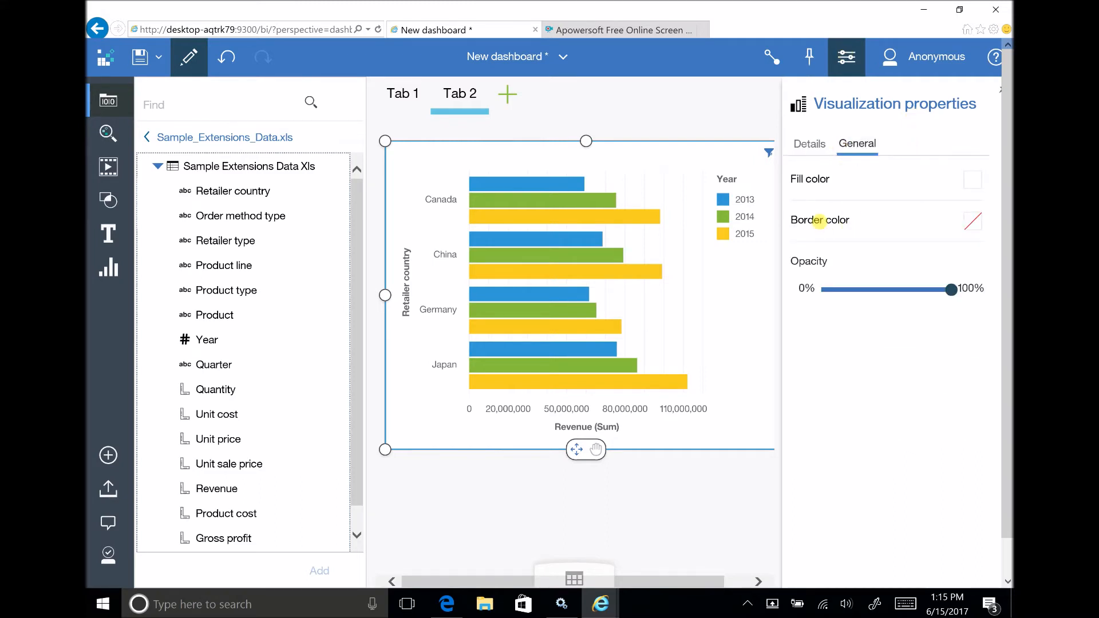
left_click(820, 222)
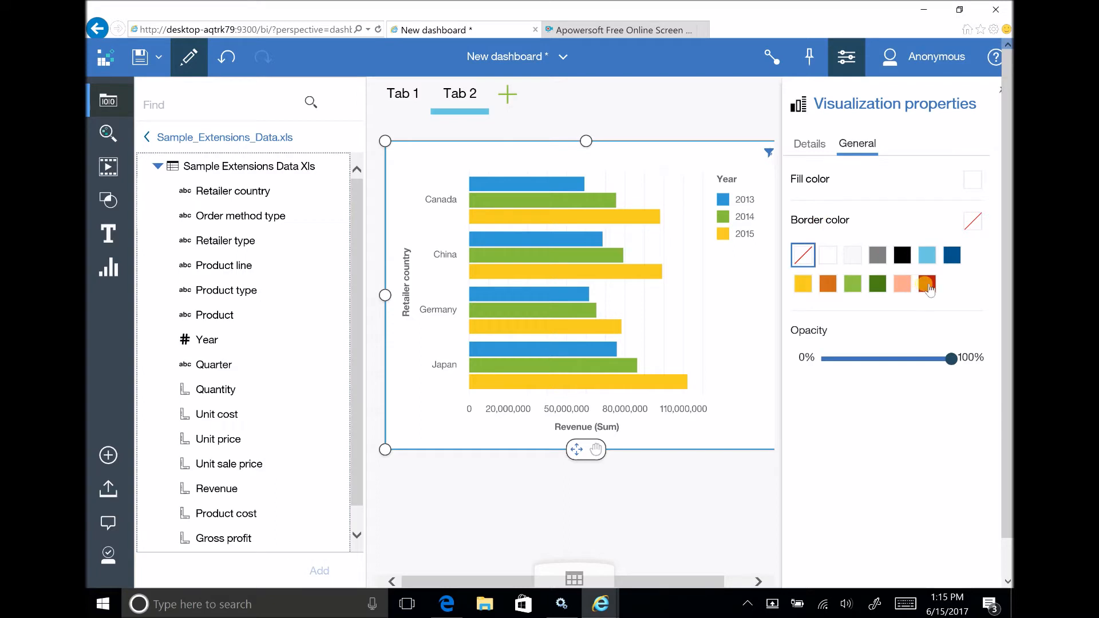
left_click(927, 285)
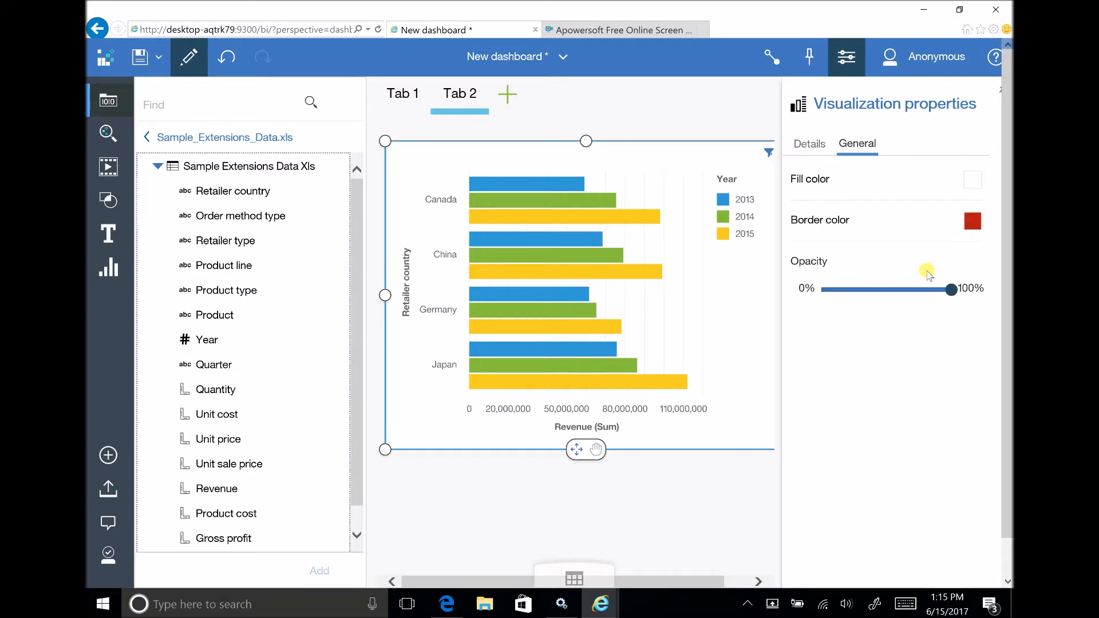
Title the clustered bar chart "Yearly Revenue".
left_click(519, 156)
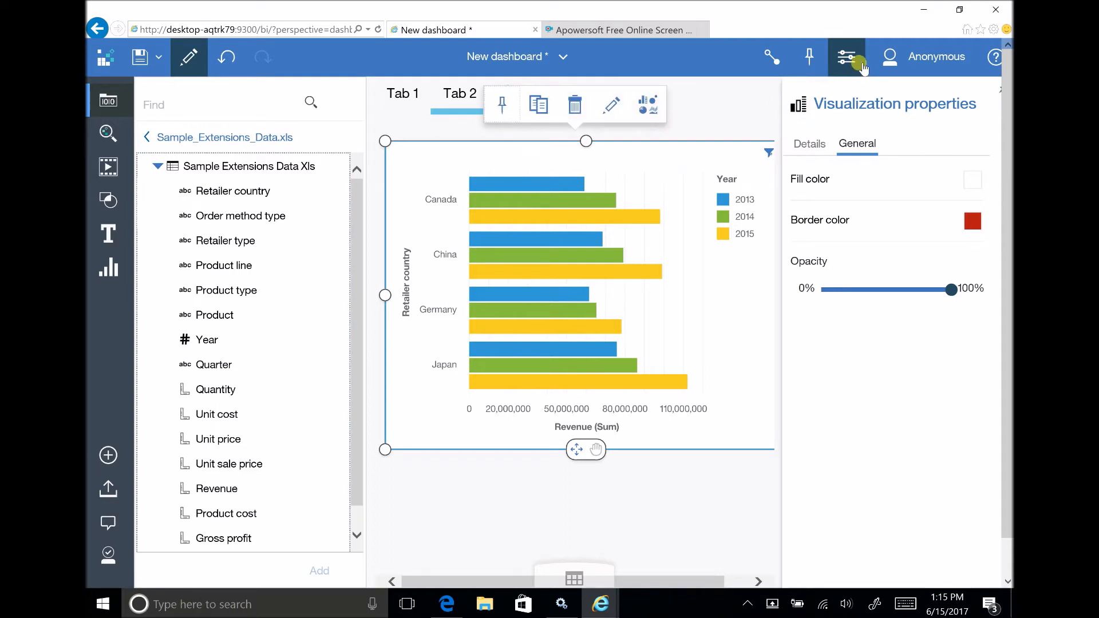
left_click(612, 108)
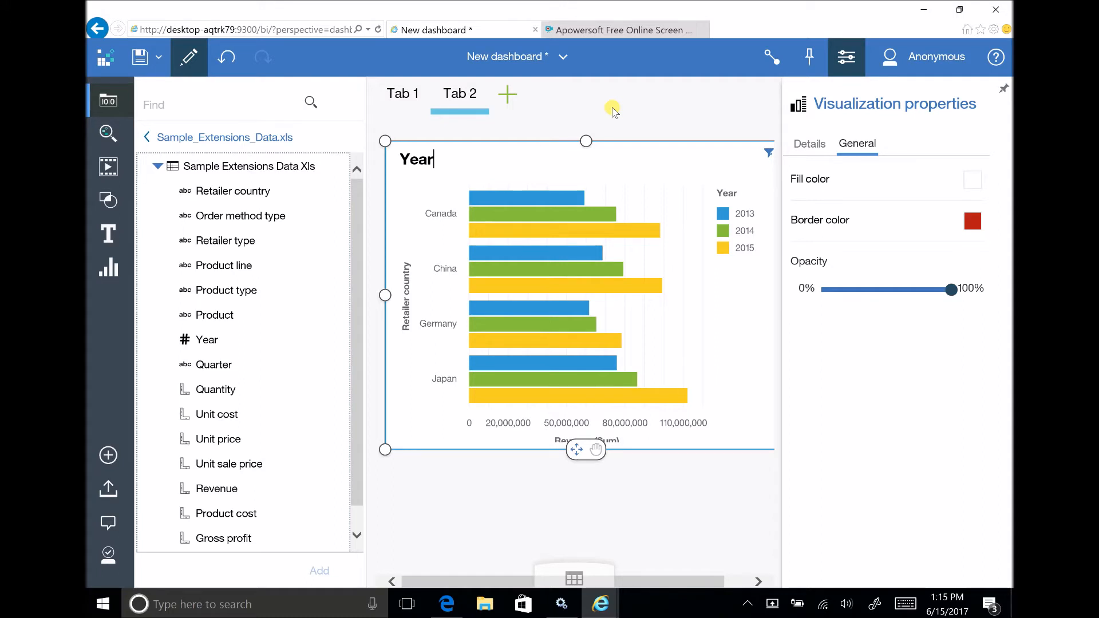
type("venue")
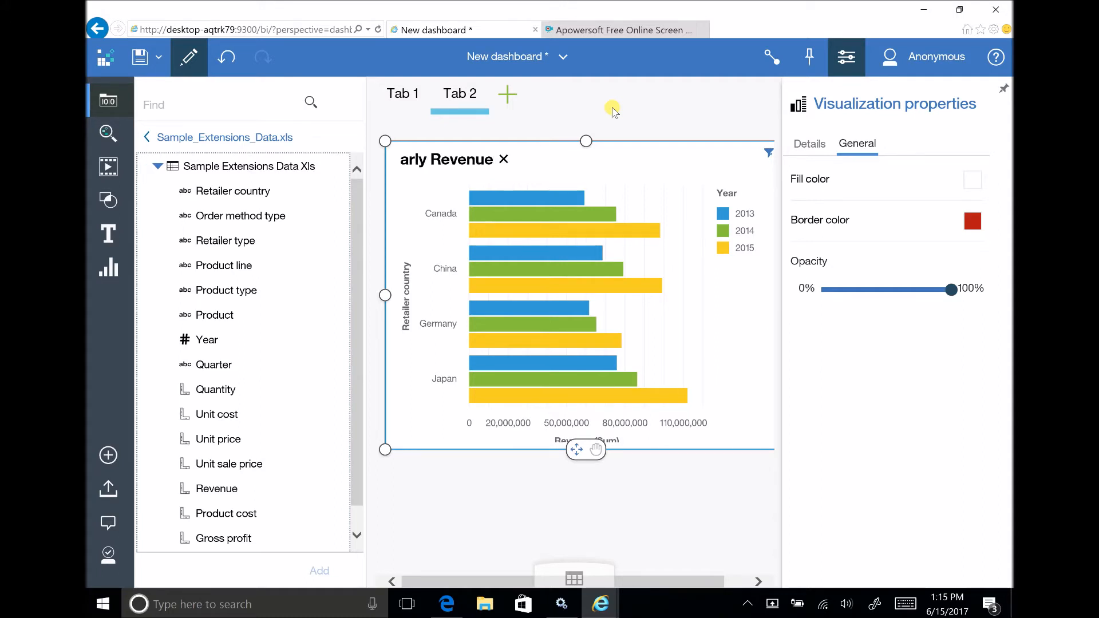
key("Return")
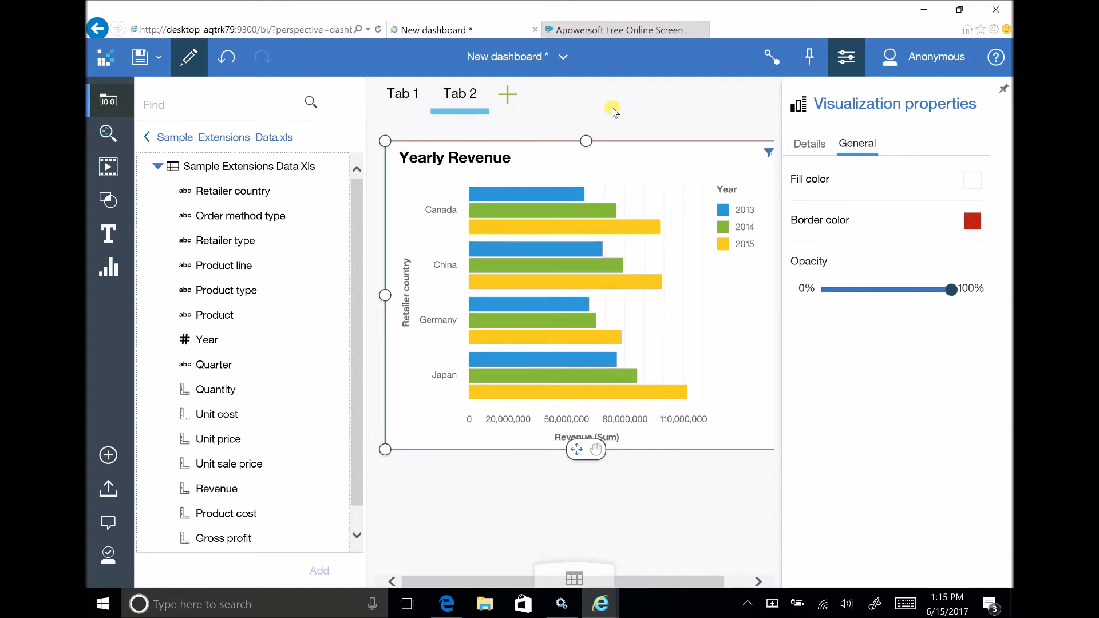
Close the visualization properties and move the Yearly Revenue chart lower on Tab 2 to leave space above it.
left_click_drag(540, 170, 844, 64)
left_click(843, 61)
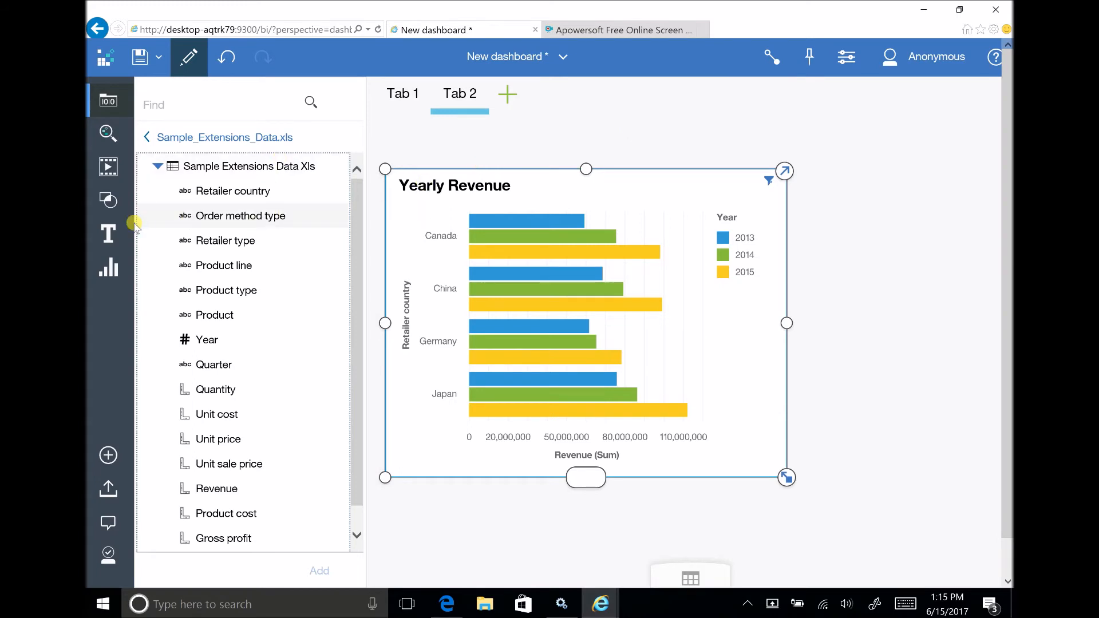
left_click(122, 237)
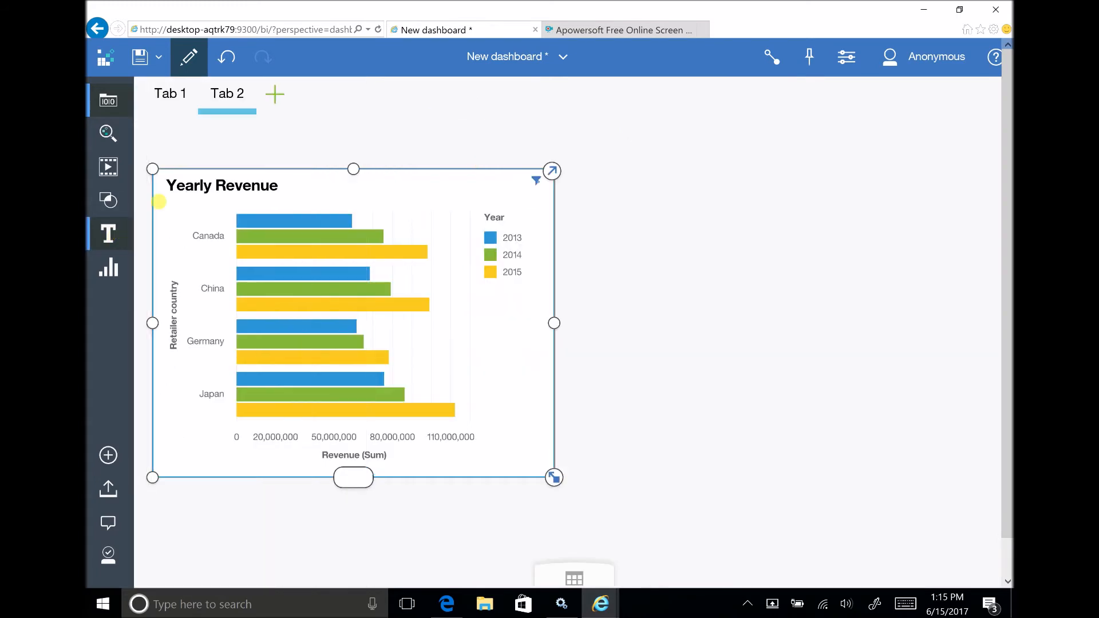
left_click(111, 232)
left_click(112, 232)
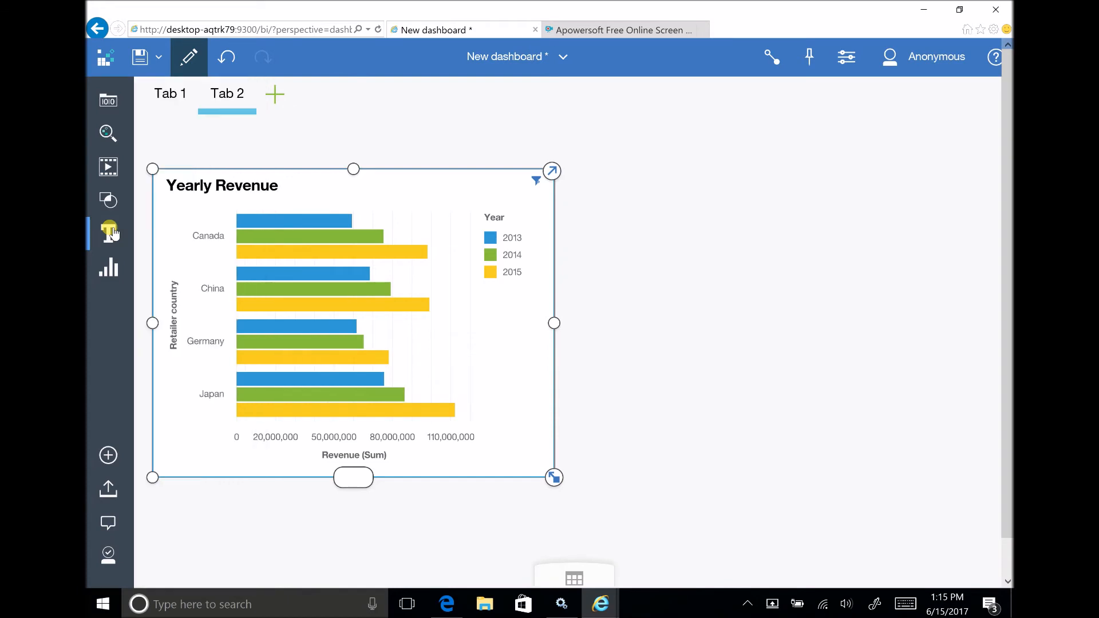
left_click(111, 232)
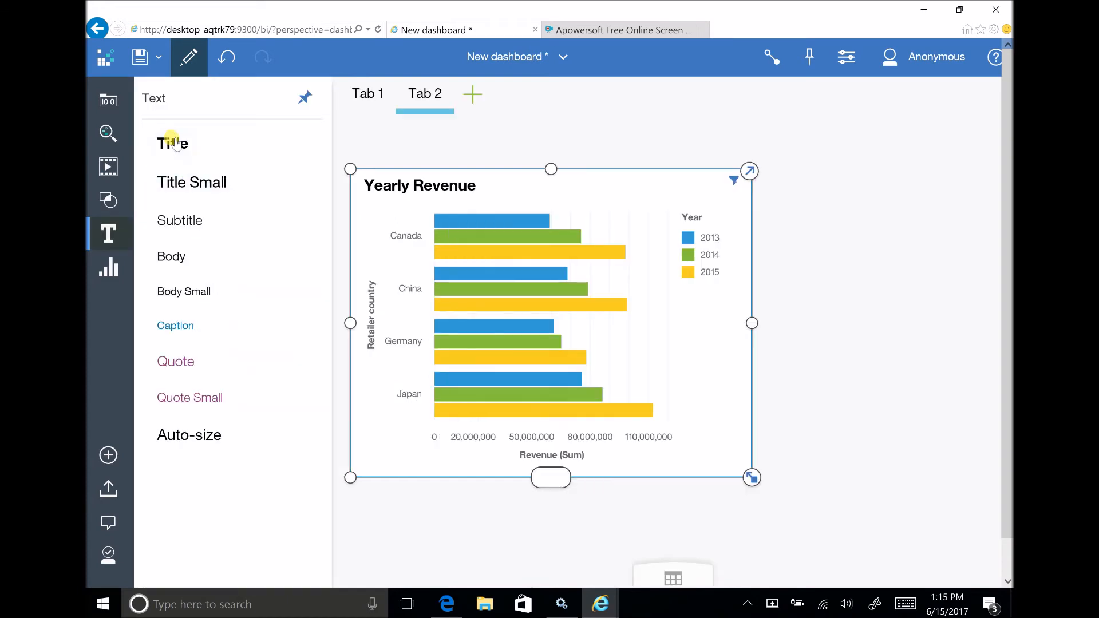
mouse_move(366, 141)
left_mouse_down()
mouse_move(402, 142)
mouse_move(407, 122)
mouse_move(366, 126)
left_mouse_up()
left_click_drag(191, 143, 491, 111)
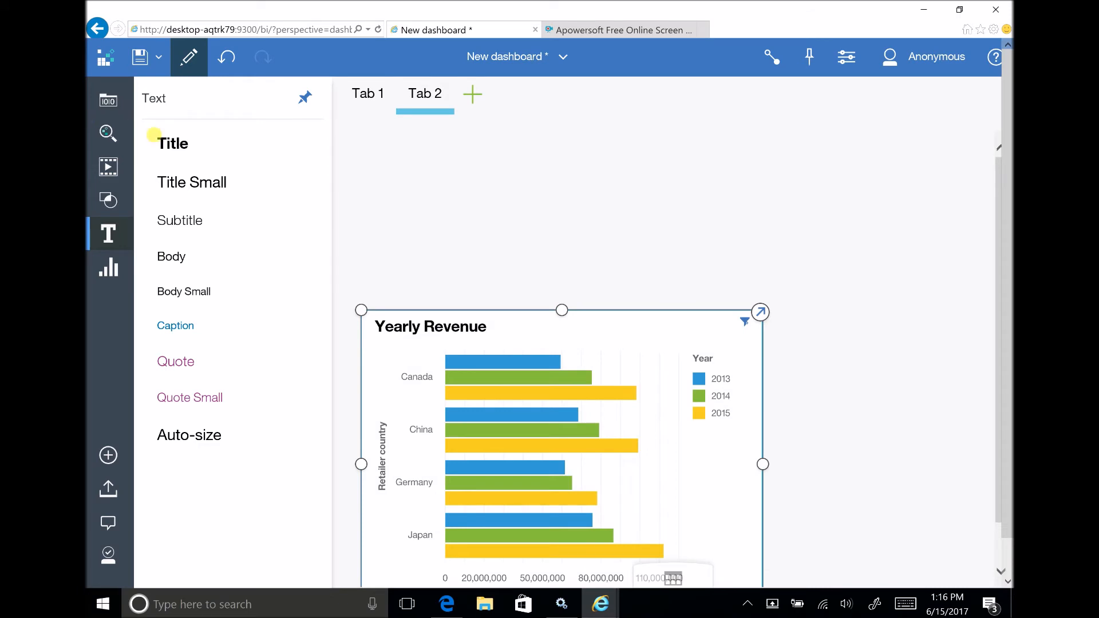
Add a Title text object above the chart reading "Retailer Progress Report".
left_click_drag(184, 152, 483, 175)
left_click(503, 191)
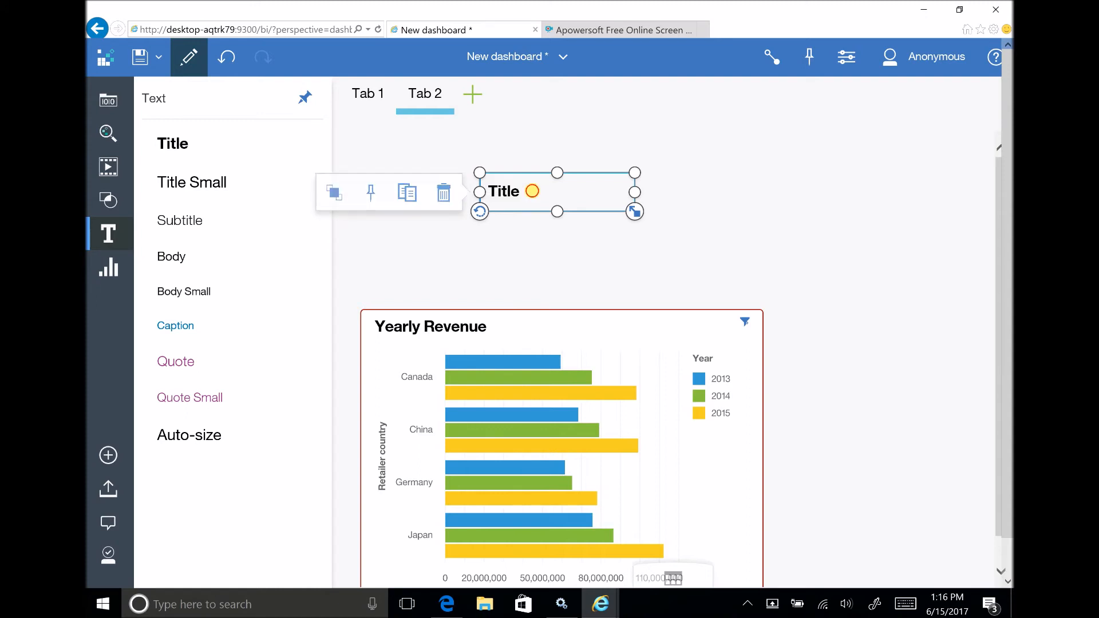
double_click(532, 194)
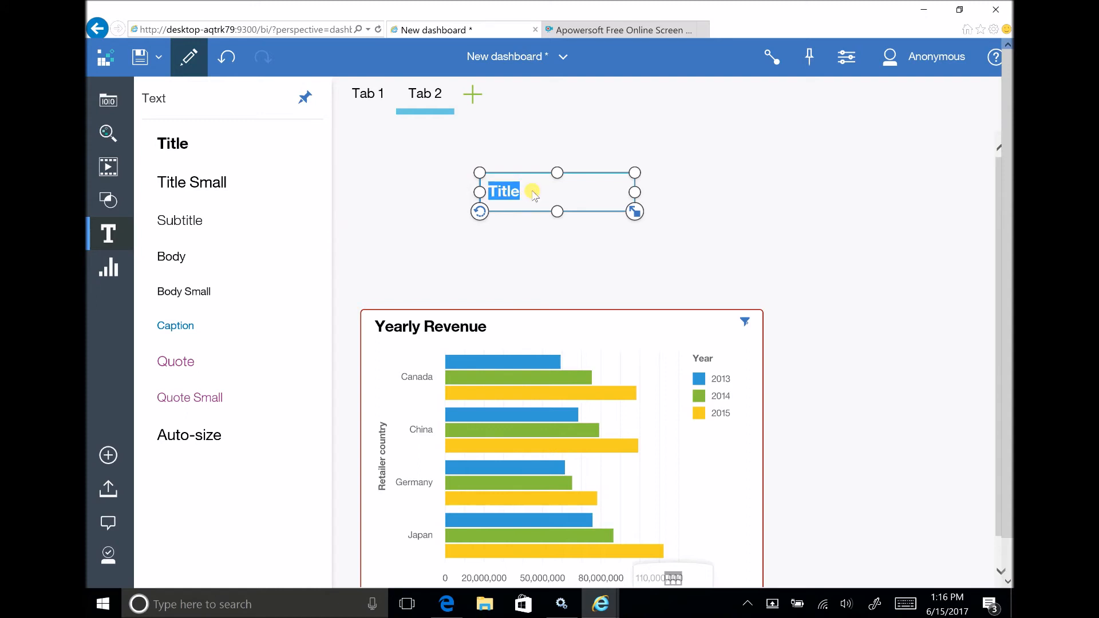
type("Reta")
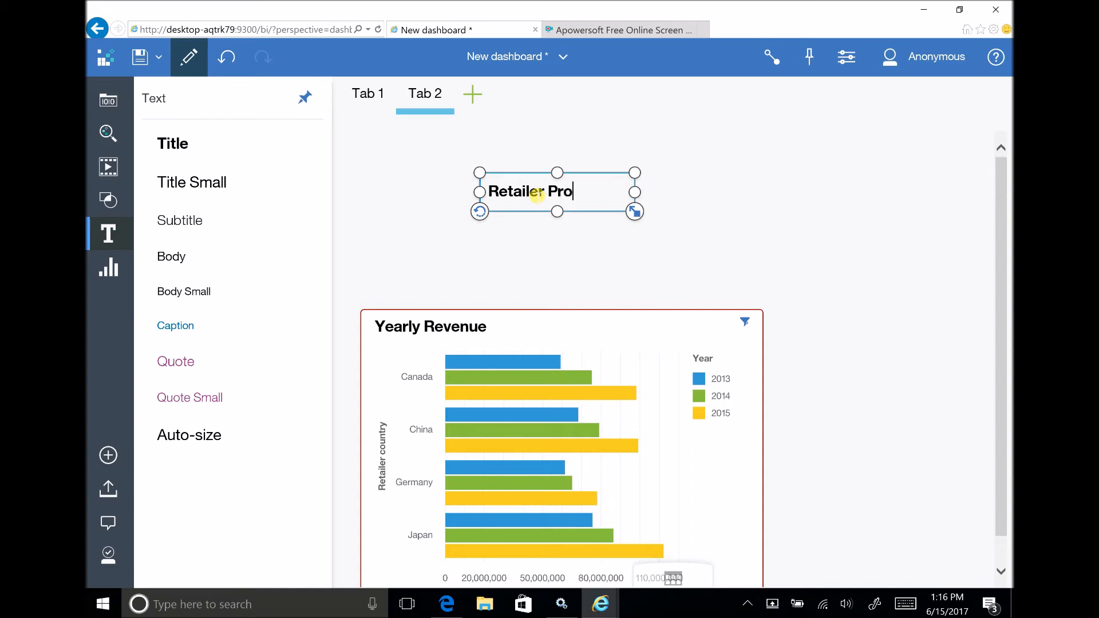
key("Return")
type("Report")
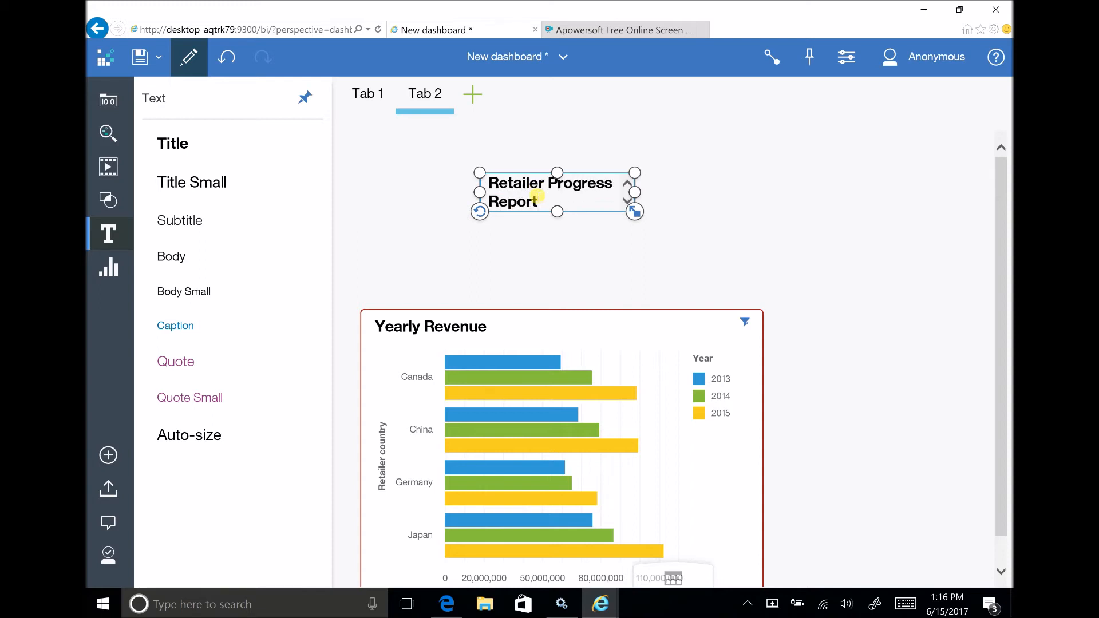
key("Return")
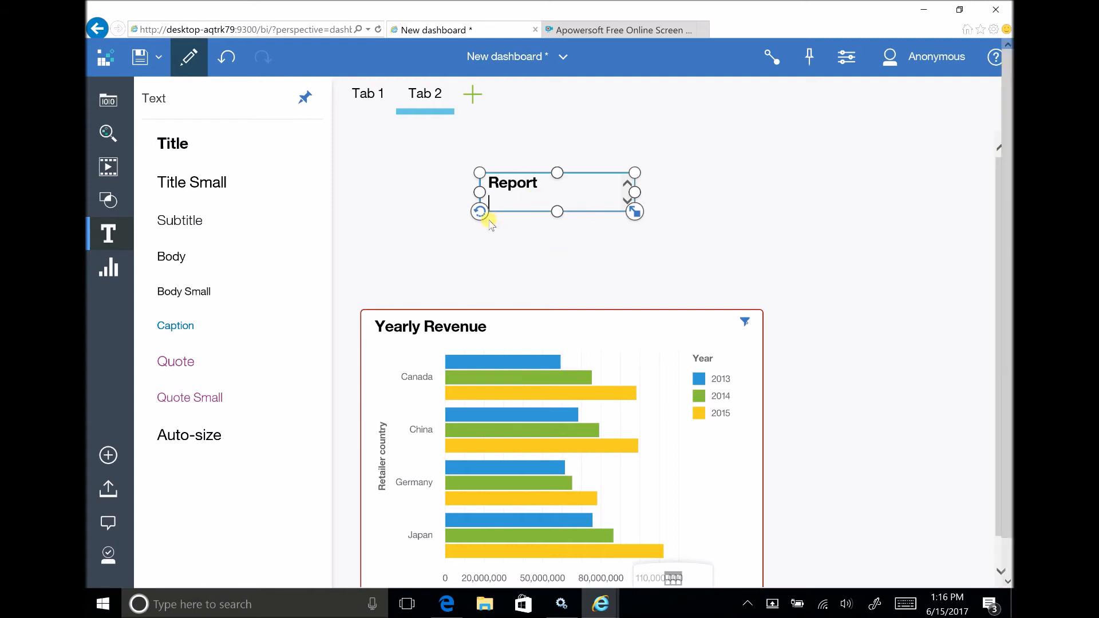
Resize the heading's text box, widening it so "Retailer Progress Report" fits on one line and trimming its height.
left_click(487, 173)
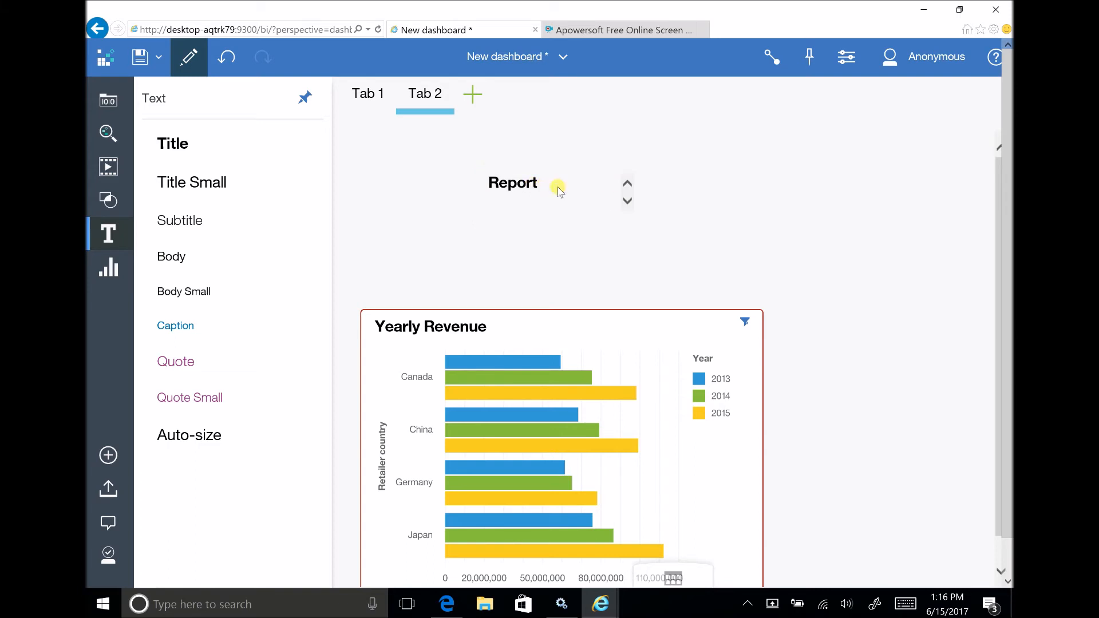
left_click(634, 205)
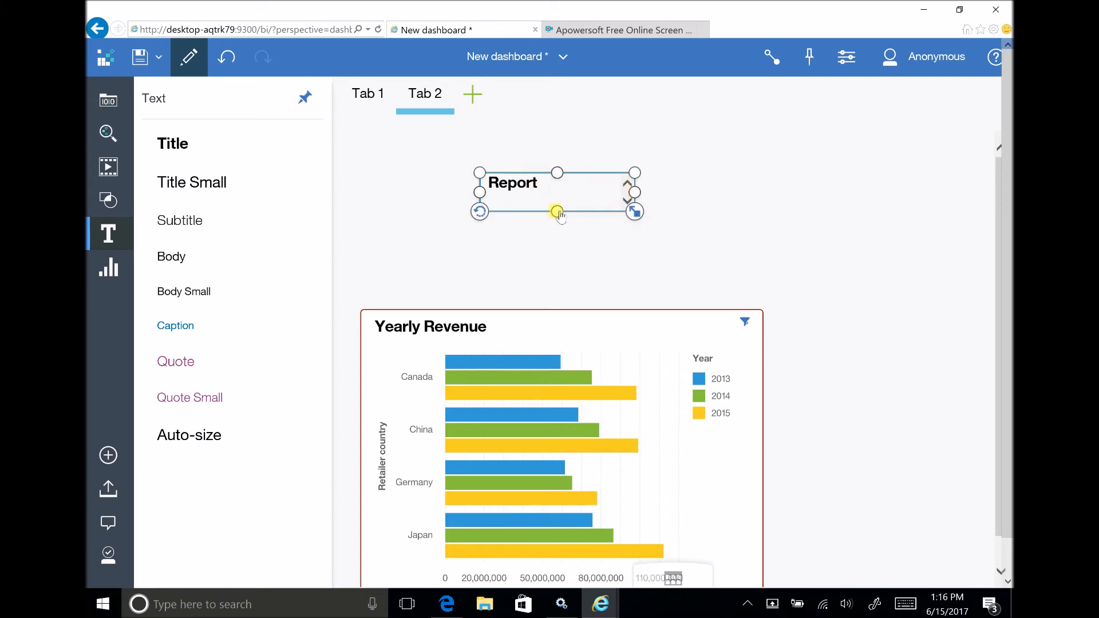
left_click_drag(556, 210, 553, 250)
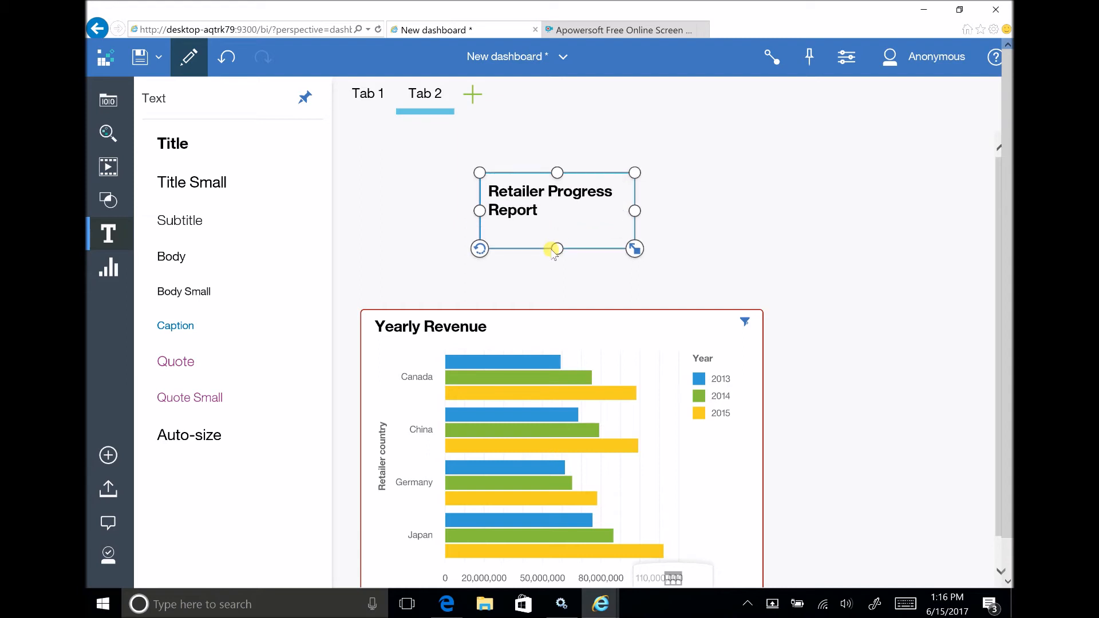
left_click_drag(645, 211, 704, 210)
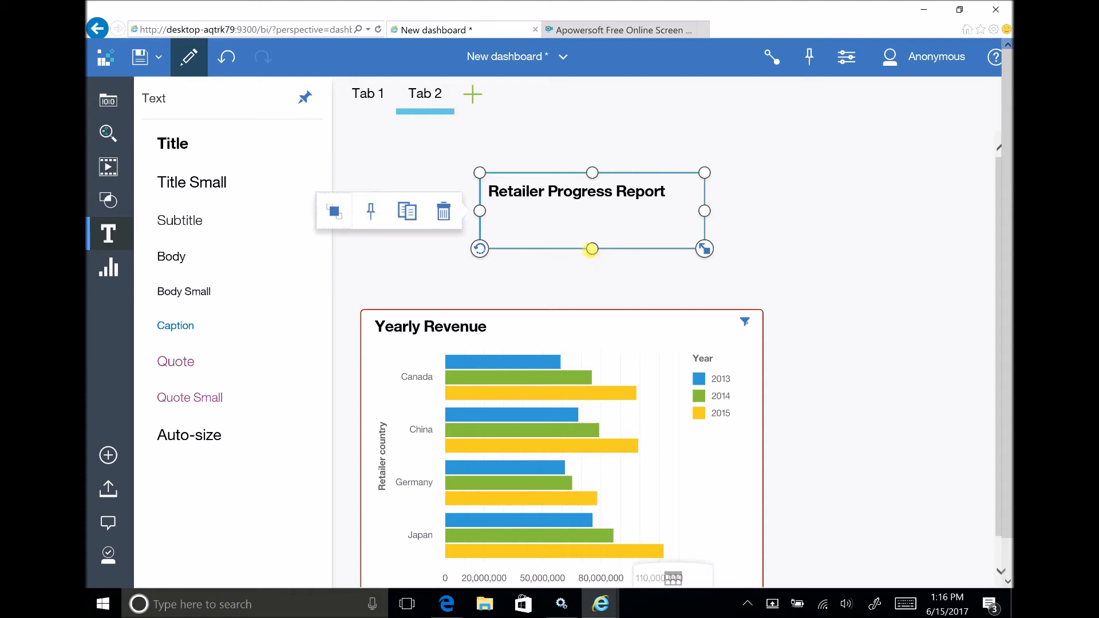
left_click_drag(593, 243, 595, 222)
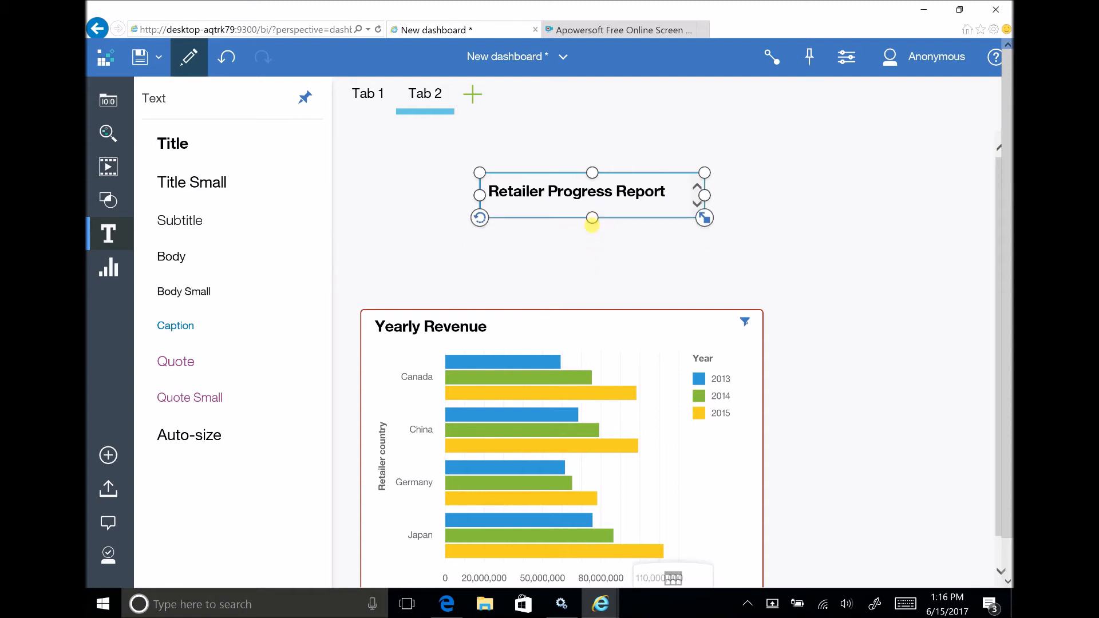
Move the heading to the upper-left corner of the canvas and bring the Yearly Revenue chart up closer beneath it.
double_click(573, 181)
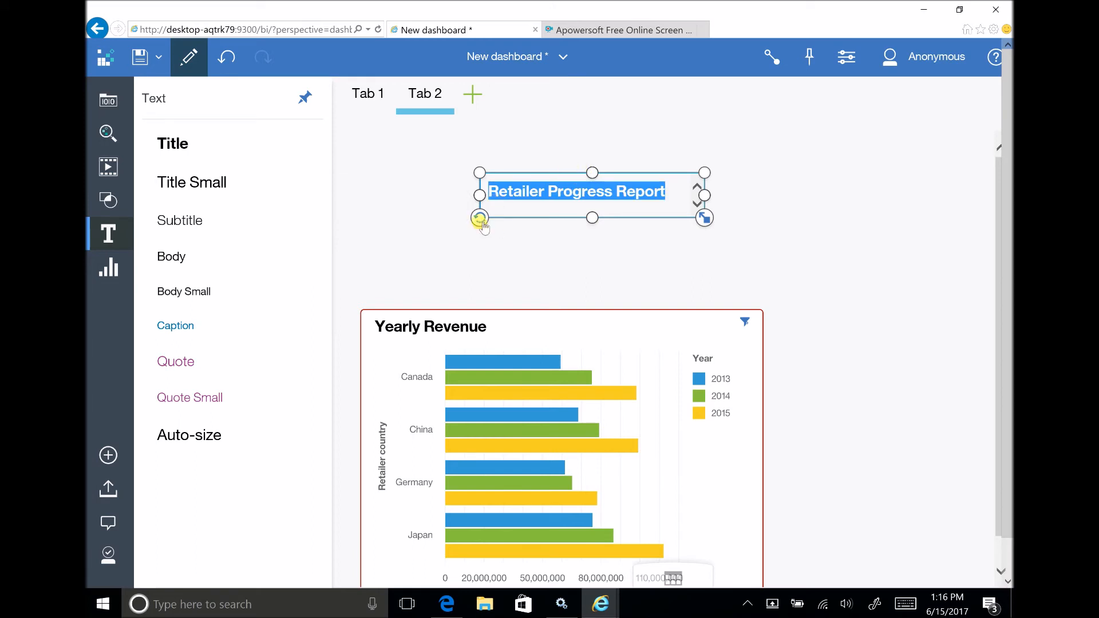
left_click(433, 186)
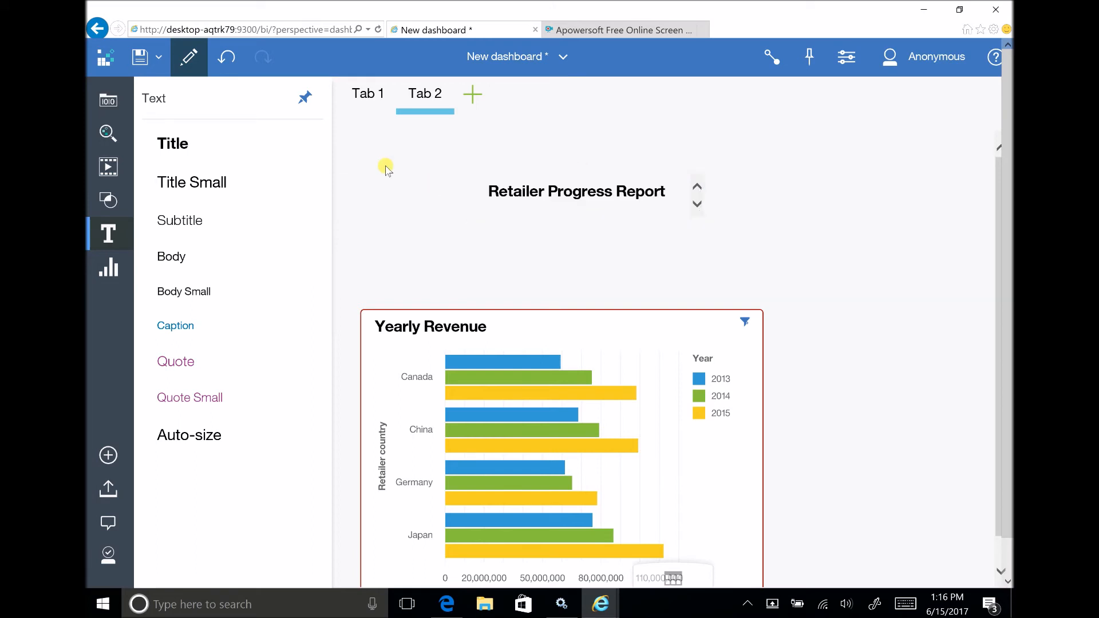
left_click(534, 202)
left_click_drag(536, 193, 393, 152)
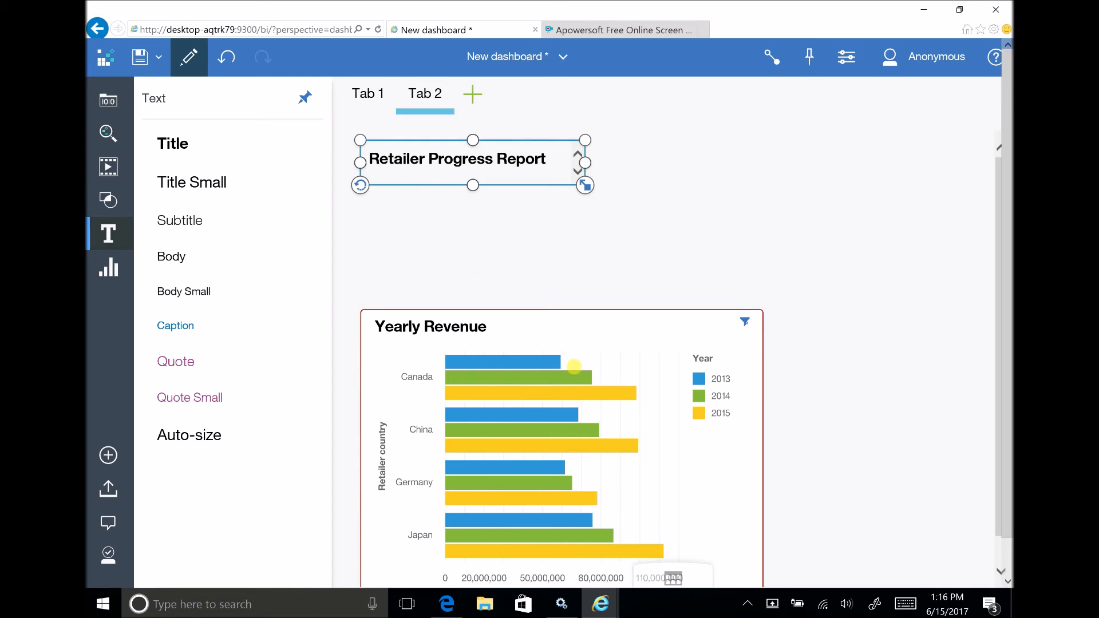
scroll(554, 303, "down", 1)
left_click_drag(553, 300, 553, 225)
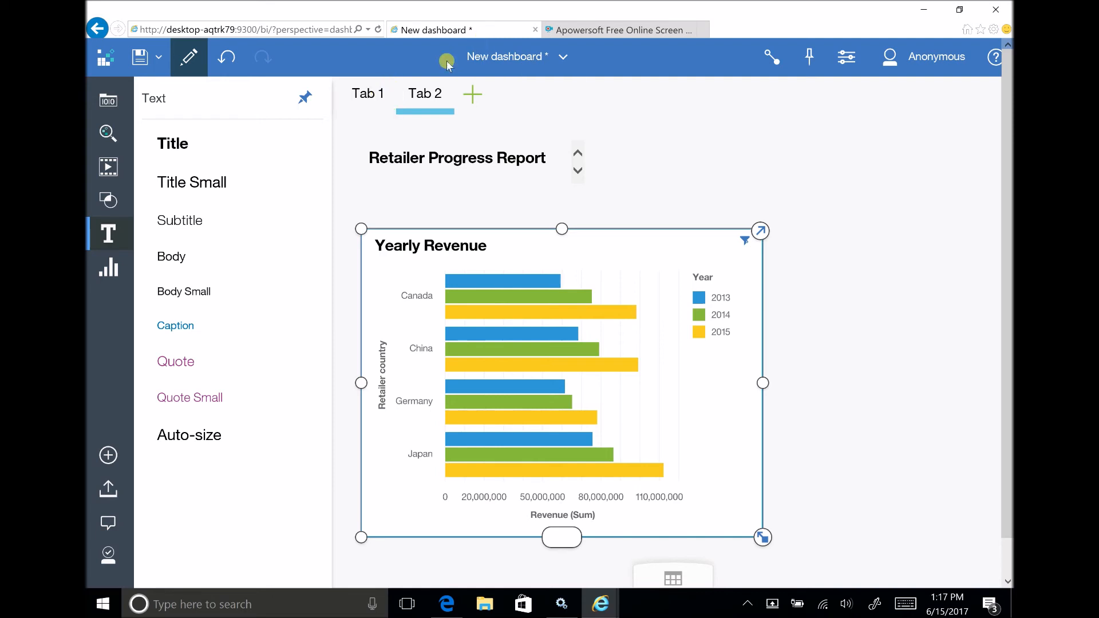
Save the dashboard as "Location Dashboard" in the Samples_LG folder of Team content.
left_click(161, 67)
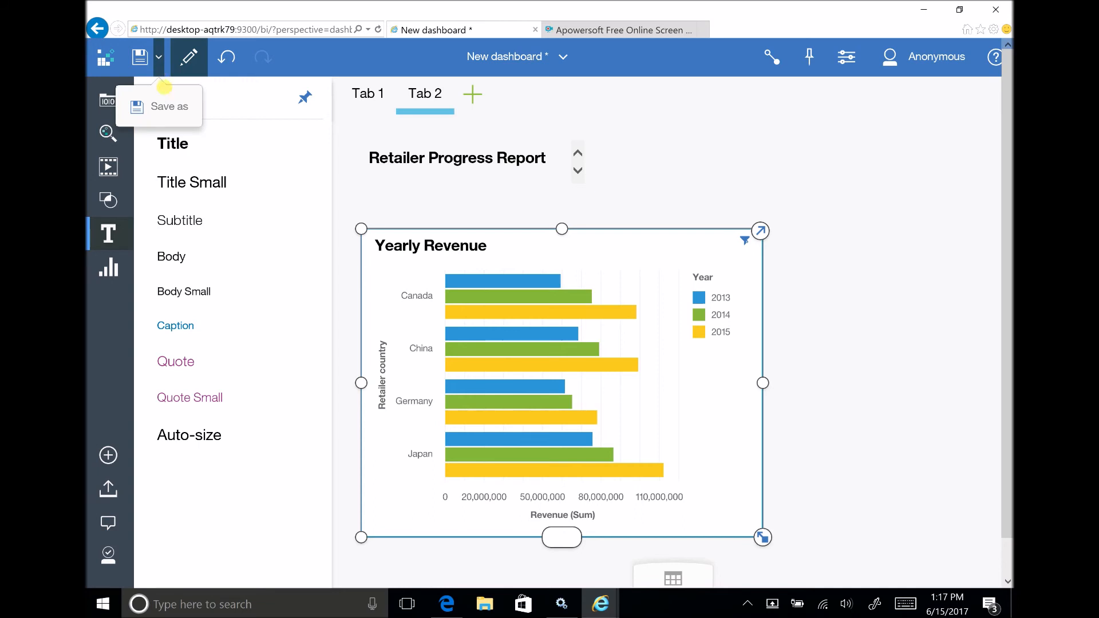
left_click(175, 110)
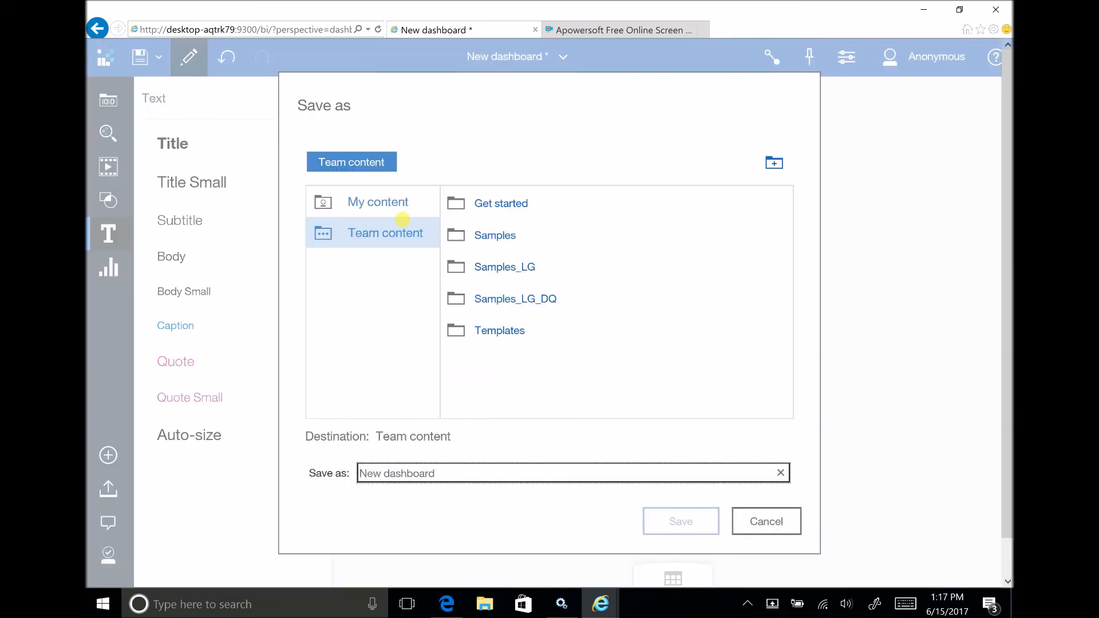
left_click(511, 264)
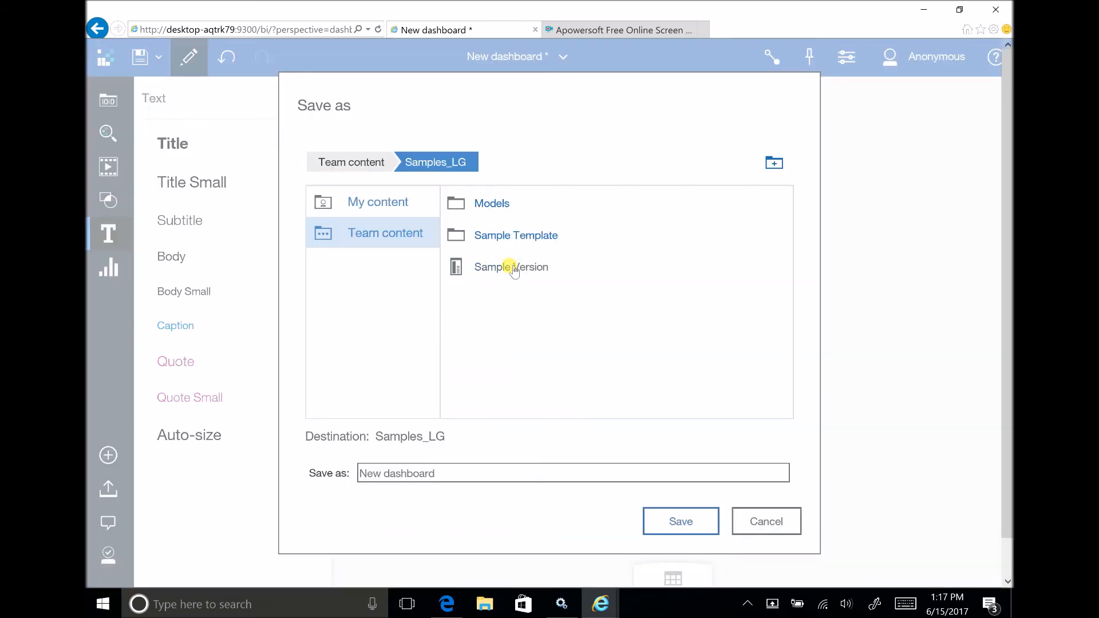
left_click_drag(449, 473, 316, 473)
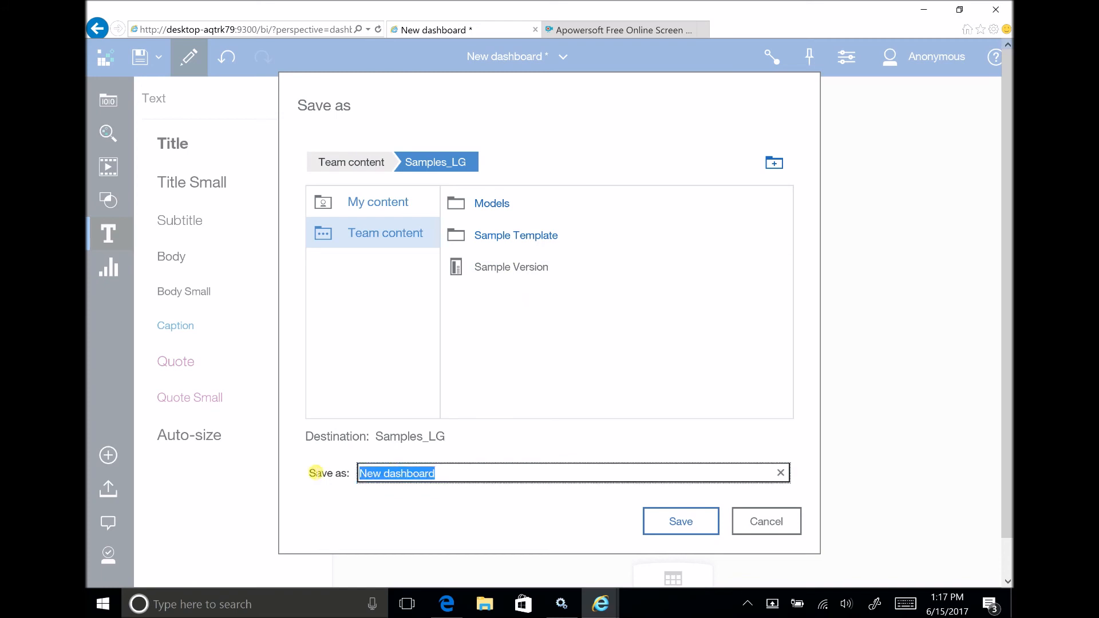
type("Location")
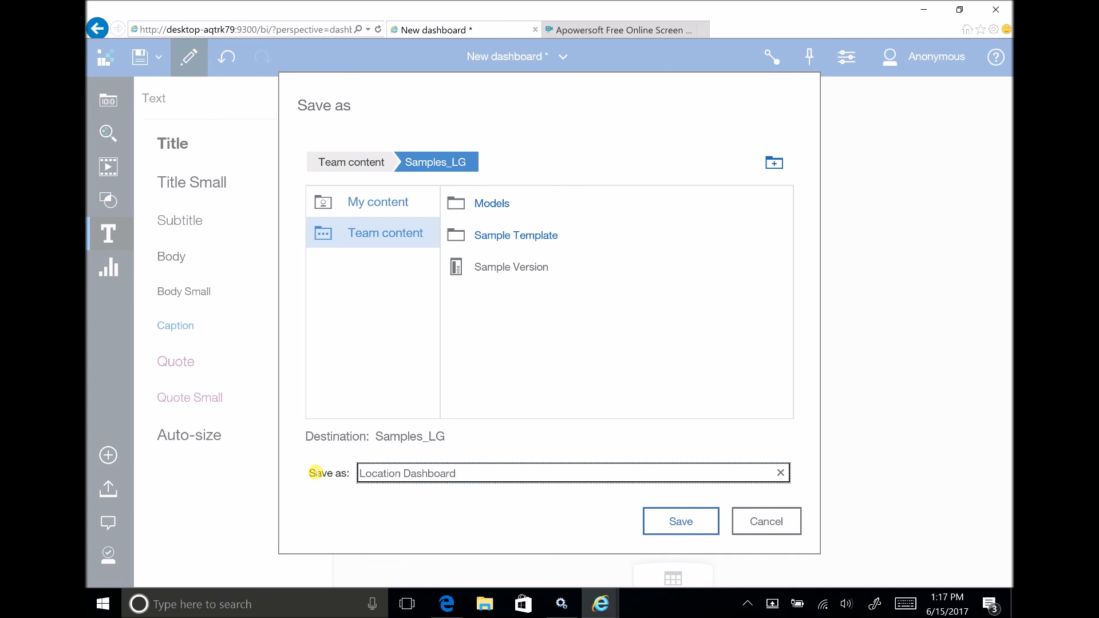
left_click(681, 521)
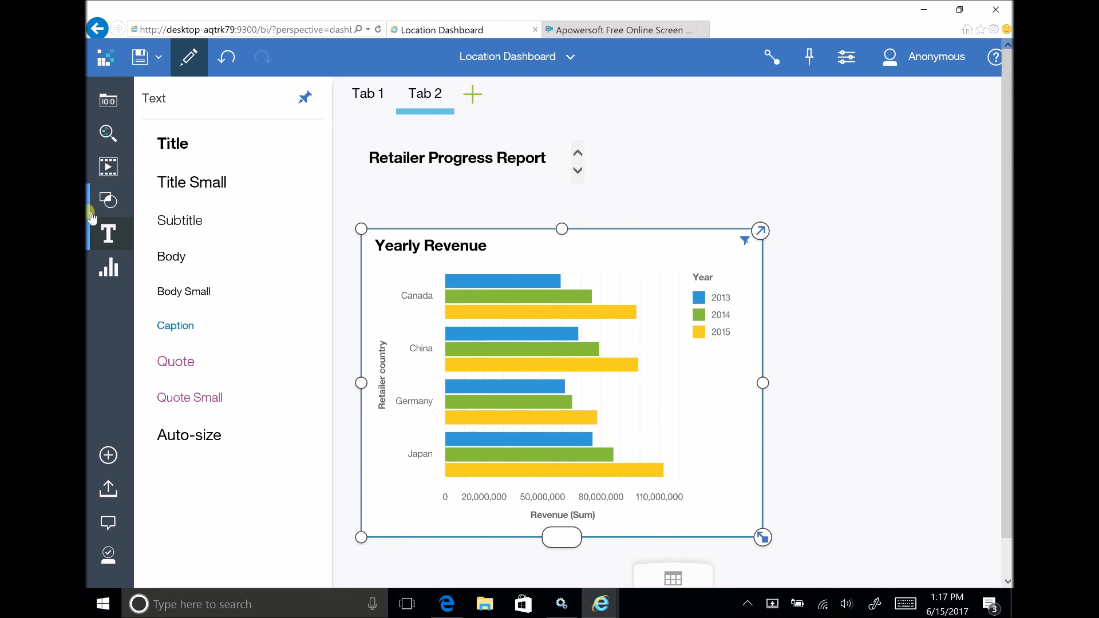
Hide the text styles and close Location Dashboard to return to the Welcome page.
left_click(103, 233)
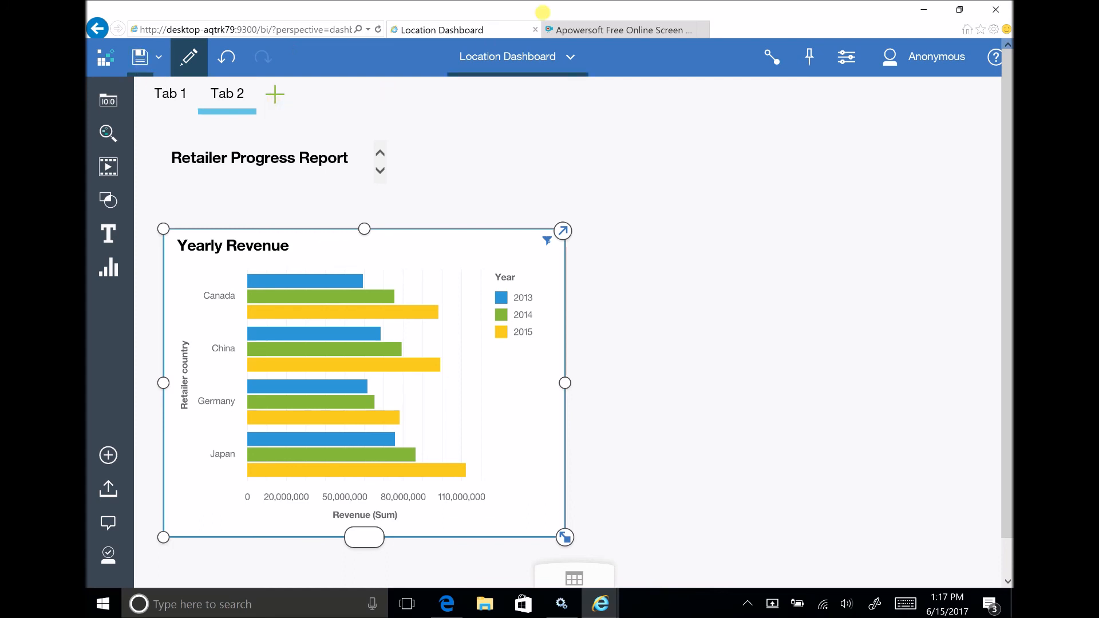
left_click(571, 57)
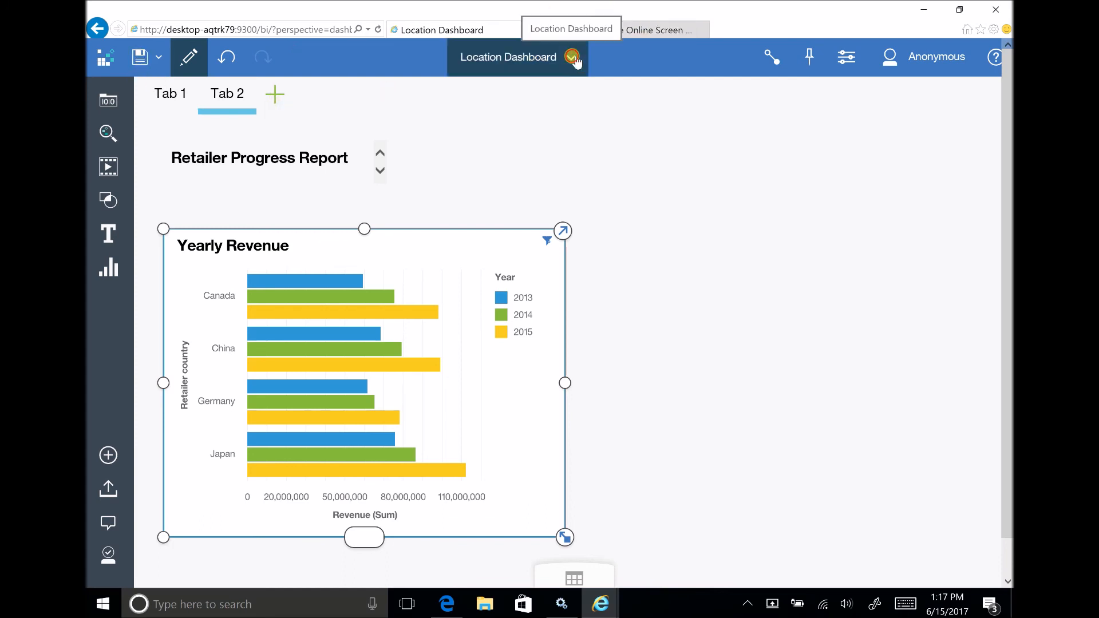
left_click(588, 136)
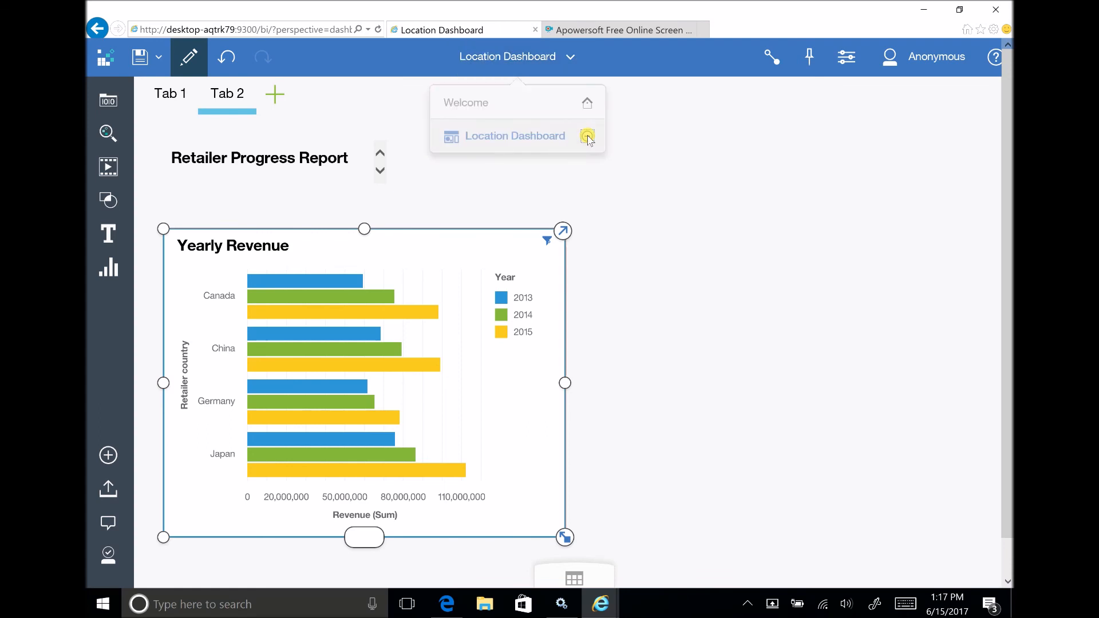
left_click(555, 58)
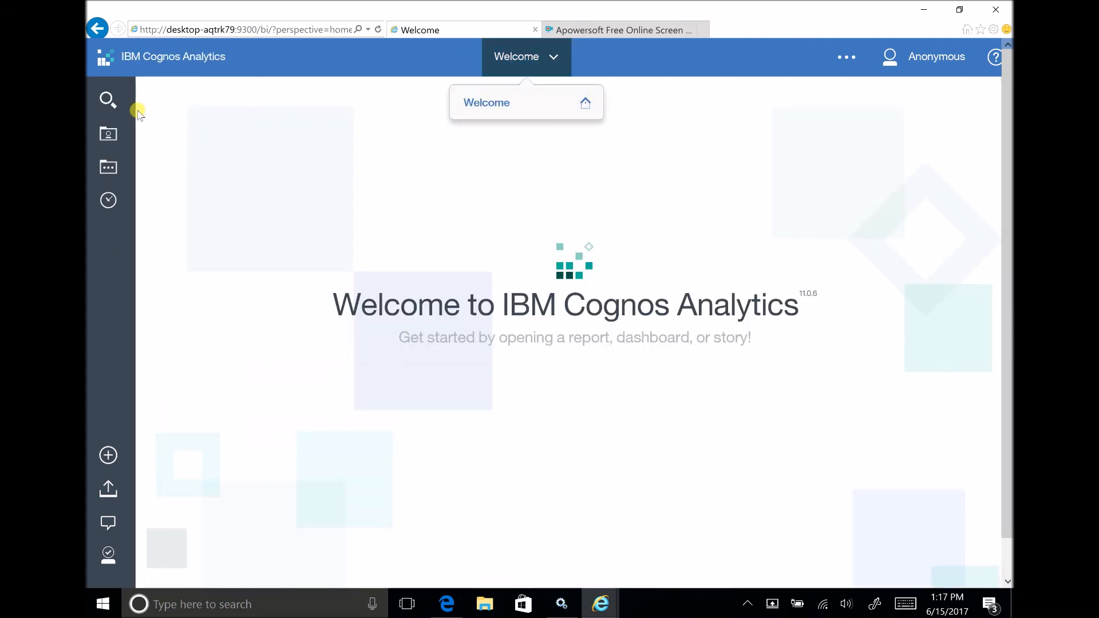
Reopen Location Dashboard from the Samples_LG folder in Team content and view its Tab 2.
left_click(109, 167)
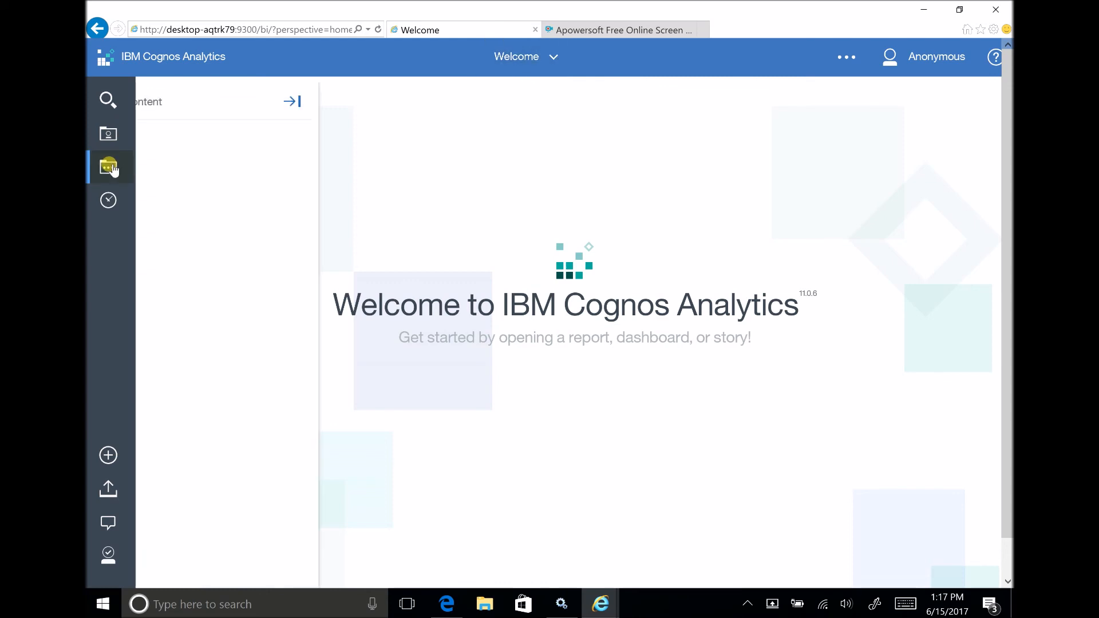
left_click(231, 212)
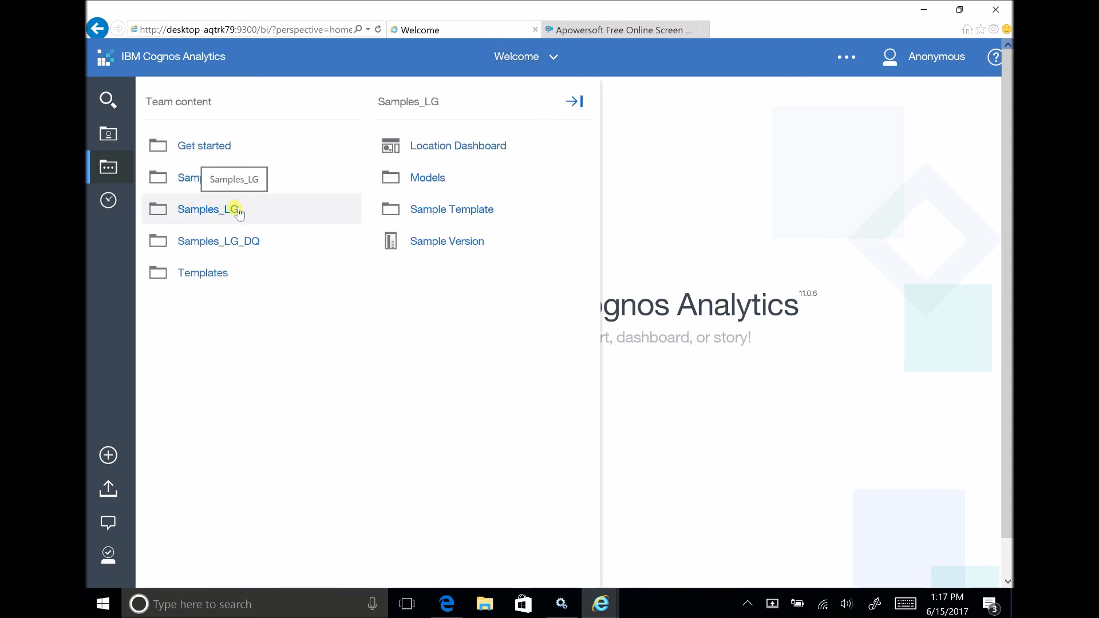
left_click(453, 146)
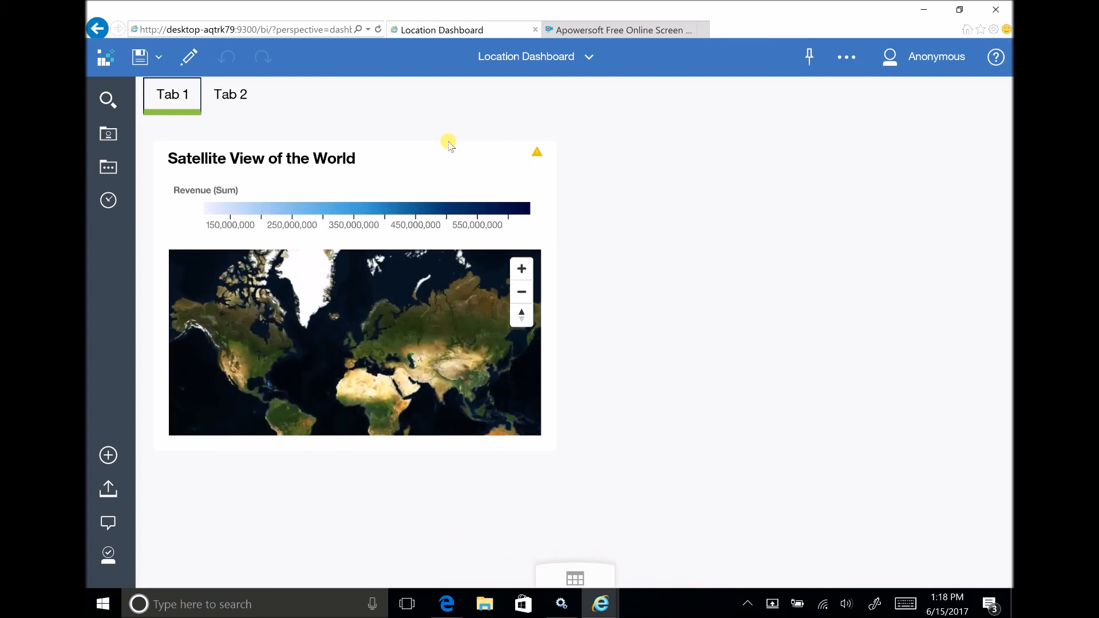
left_click(229, 97)
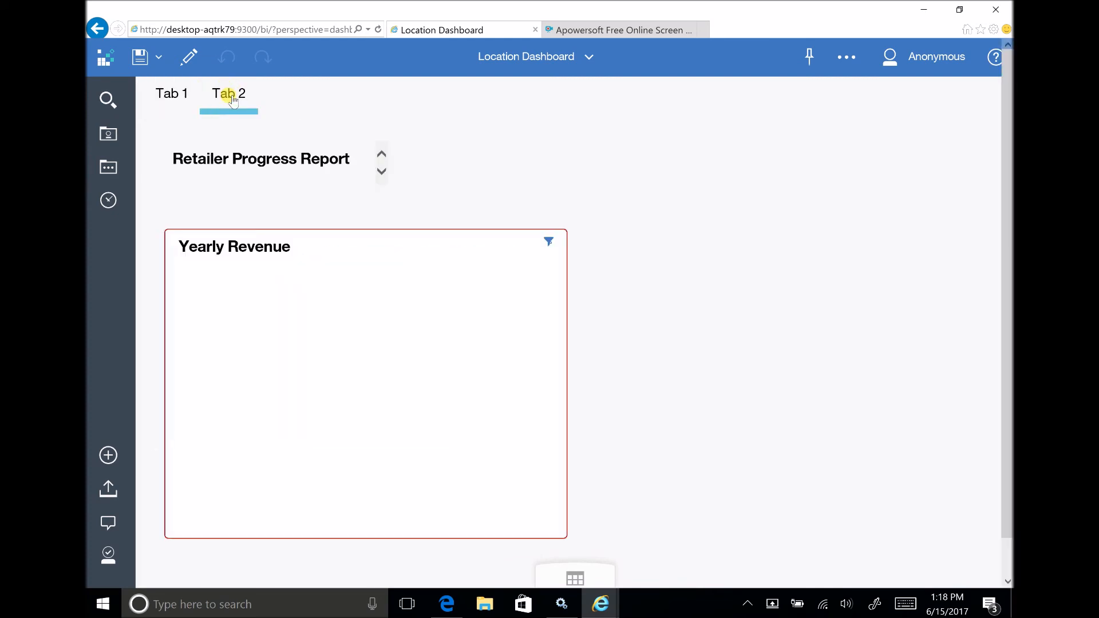